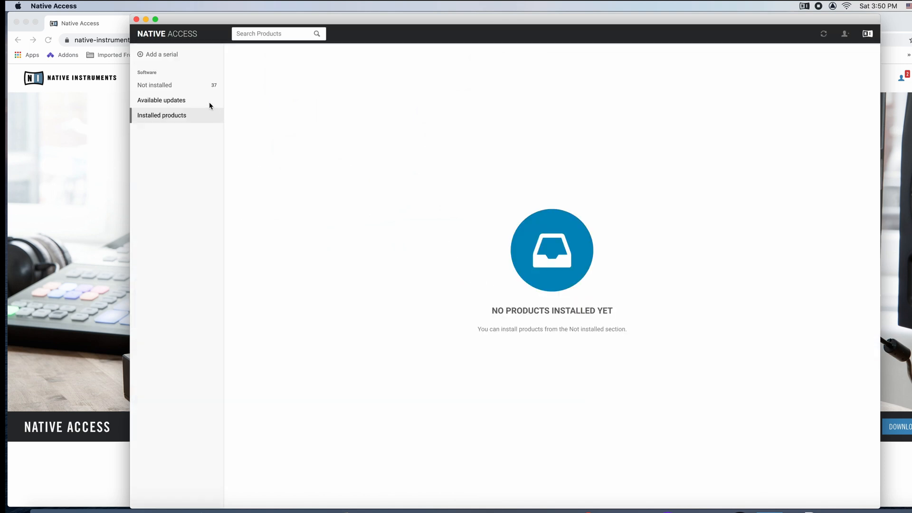
- Show the products that are not installed and review the list from its beginning
{"action": "left_click", "coordinate": [184, 105]}
{"action": "left_click", "coordinate": [179, 88]}
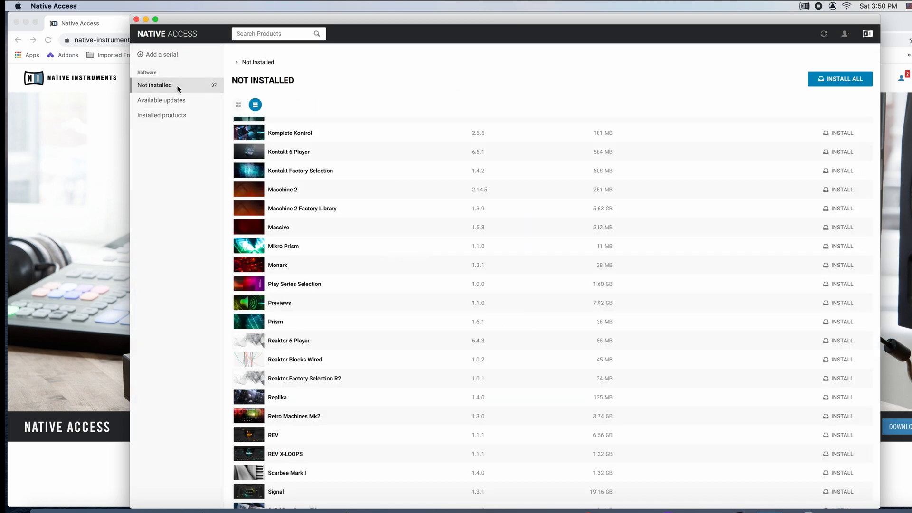
{"action": "scroll", "coordinate": [357, 163], "scroll_direction": "up", "scroll_amount": 5}
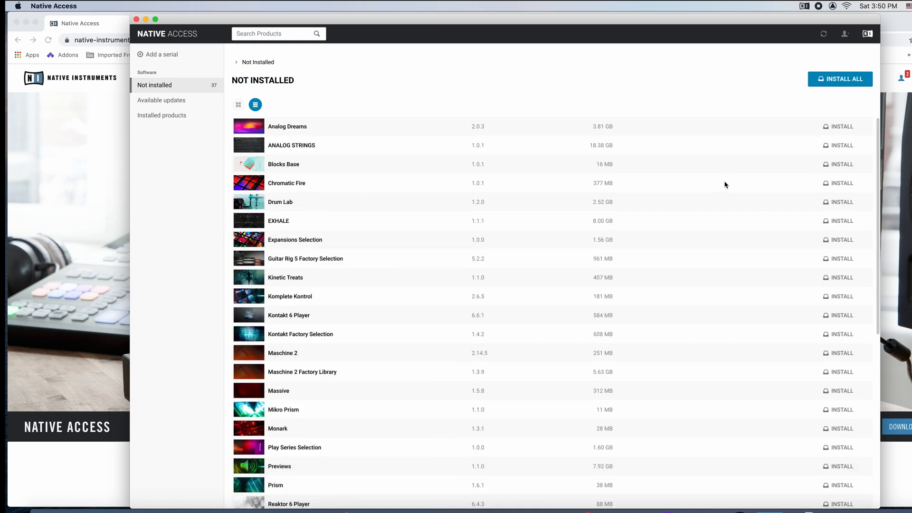
{"action": "mouse_move", "coordinate": [878, 151]}
{"action": "left_mouse_down"}
{"action": "mouse_move", "coordinate": [864, 353]}
{"action": "mouse_move", "coordinate": [874, 133]}
{"action": "left_mouse_up"}
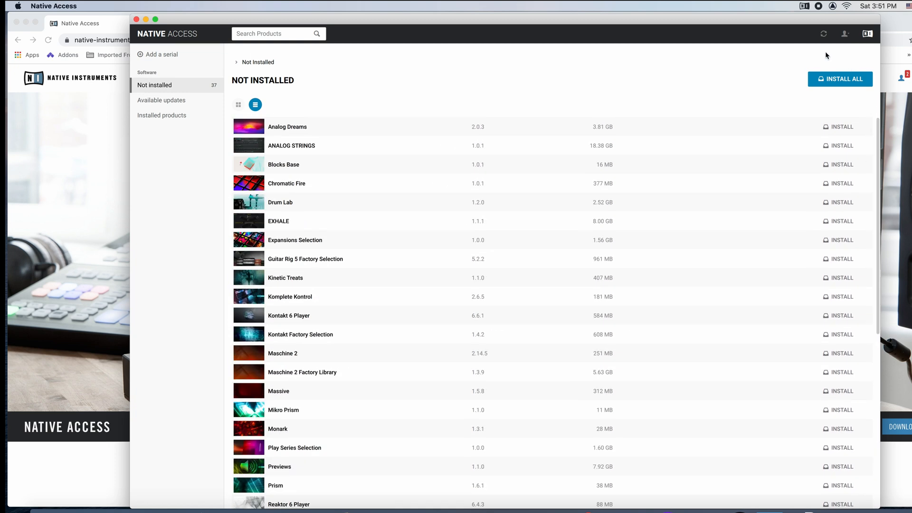
- In the preferences, set the download location to a new folder named NI Download Location on the Backup Plus drive
{"action": "left_click", "coordinate": [844, 33]}
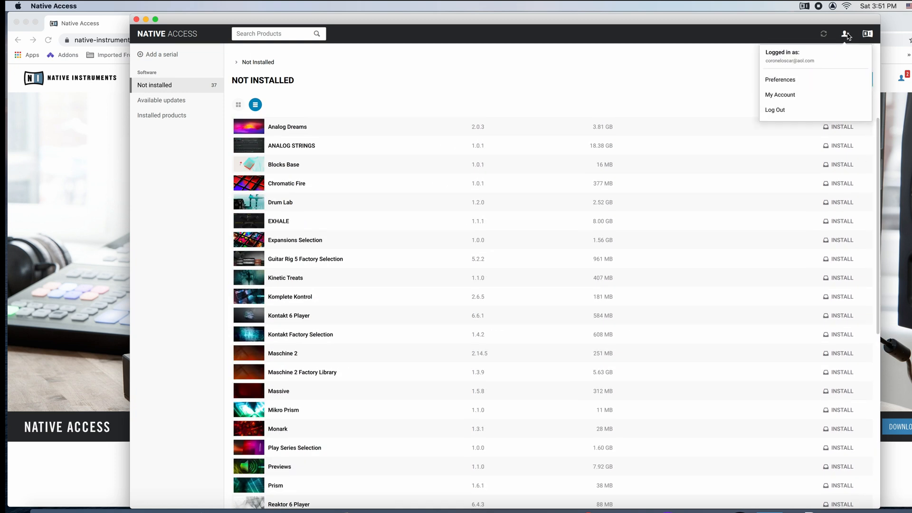
{"action": "left_click", "coordinate": [786, 81]}
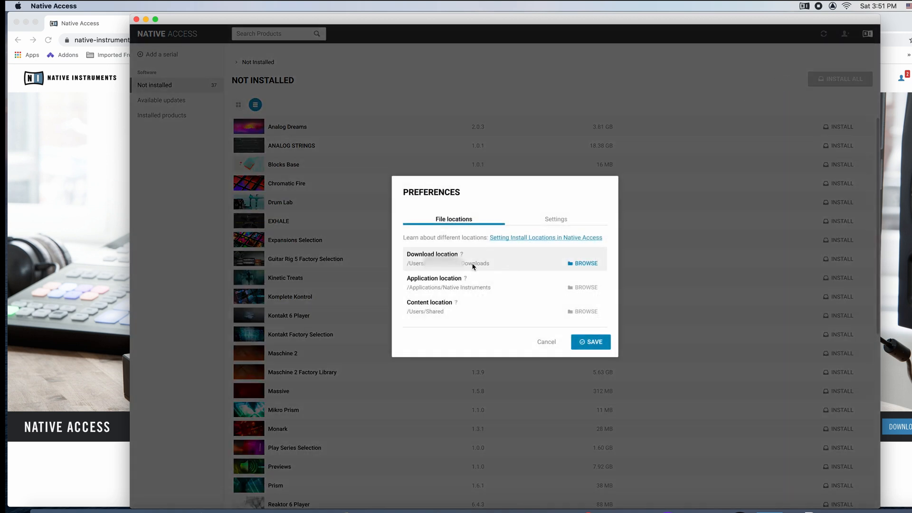
{"action": "left_click", "coordinate": [586, 264]}
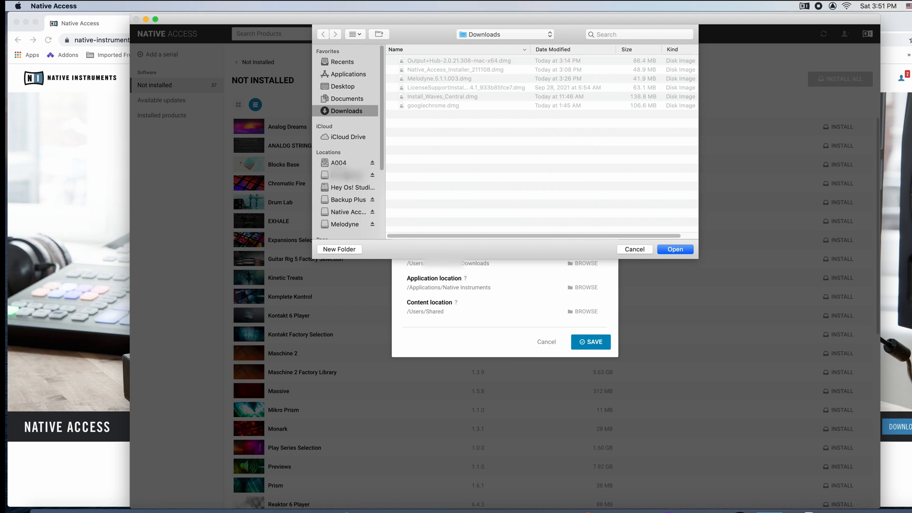
{"action": "left_click", "coordinate": [358, 201]}
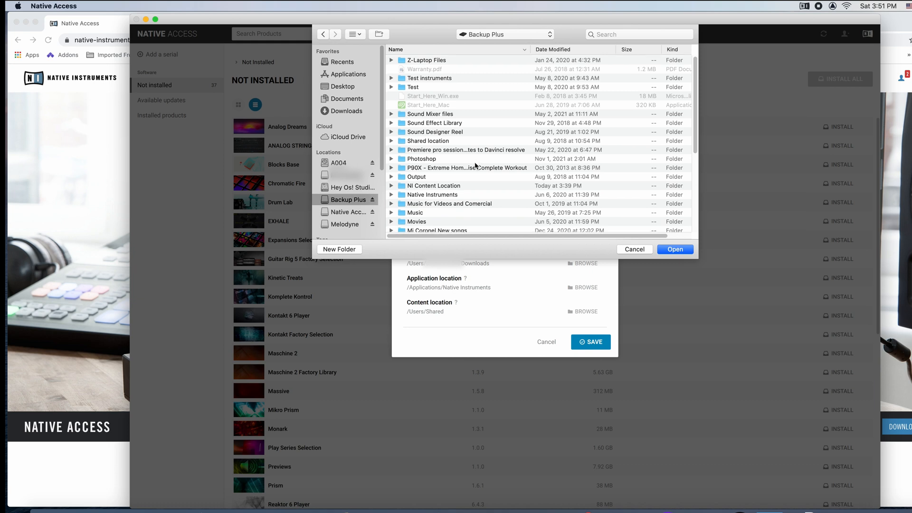
{"action": "scroll", "coordinate": [475, 165], "scroll_direction": "down", "scroll_amount": 5}
{"action": "left_click", "coordinate": [339, 249]}
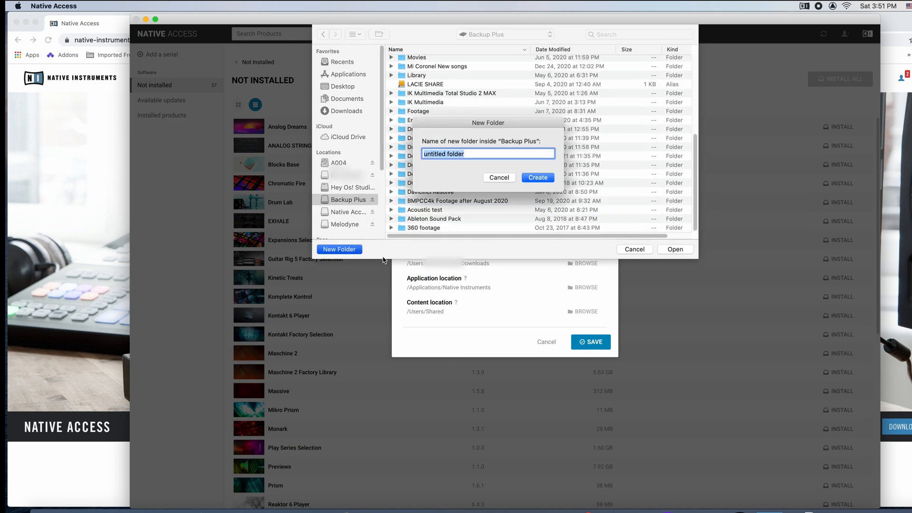
{"action": "type", "text": "NI Download Location"}
{"action": "left_click", "coordinate": [539, 177]}
{"action": "left_click", "coordinate": [687, 252]}
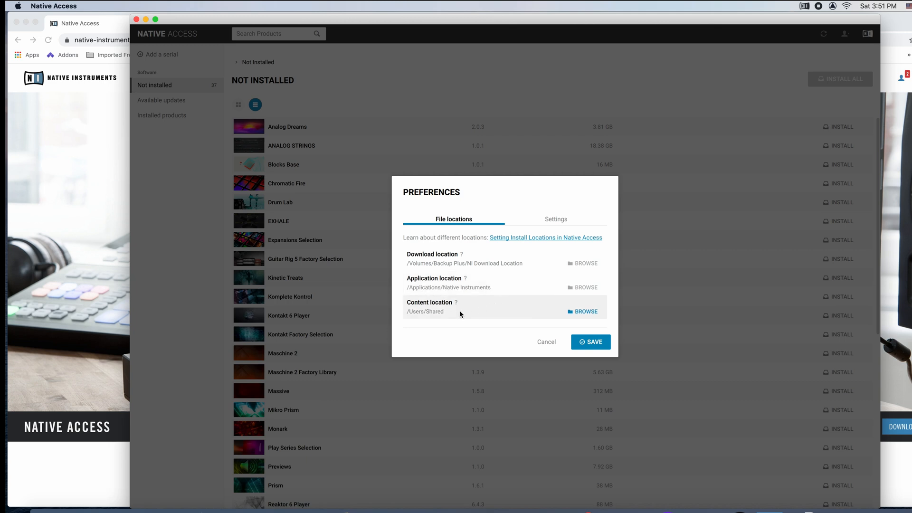
- Set the content location to the NI Content Location folder on the Backup Plus drive and save the preferences
{"action": "left_click", "coordinate": [588, 312]}
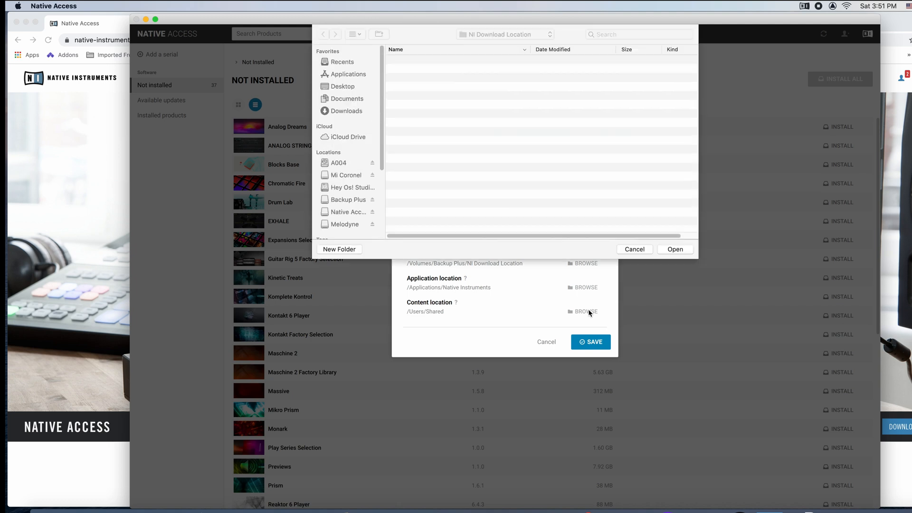
{"action": "left_click", "coordinate": [348, 200]}
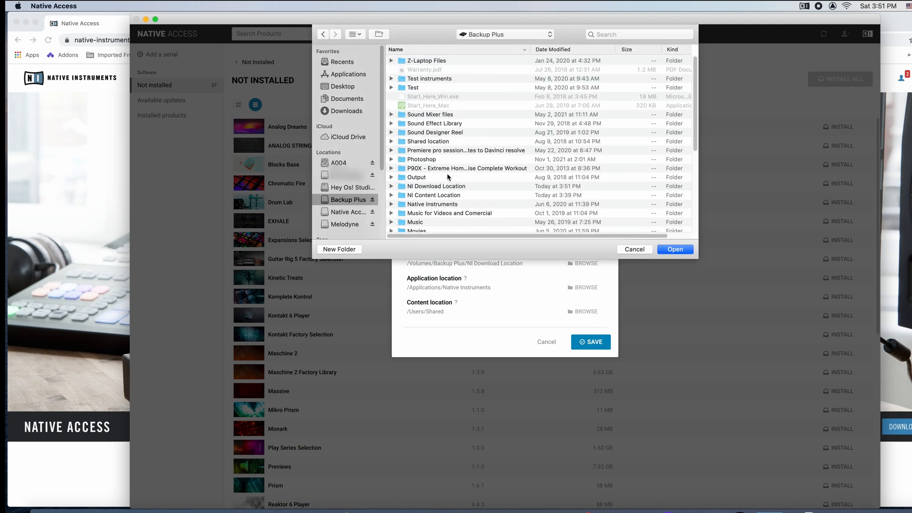
{"action": "left_click", "coordinate": [445, 196]}
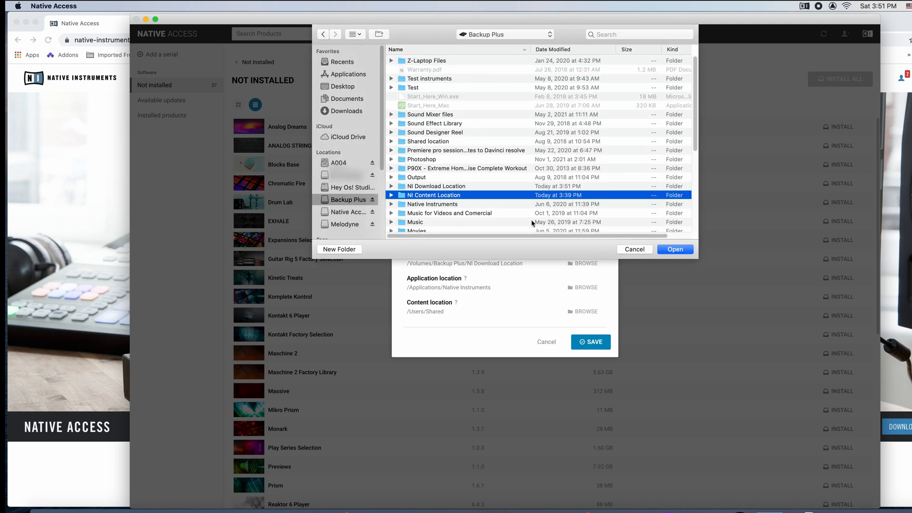
{"action": "left_click", "coordinate": [677, 251]}
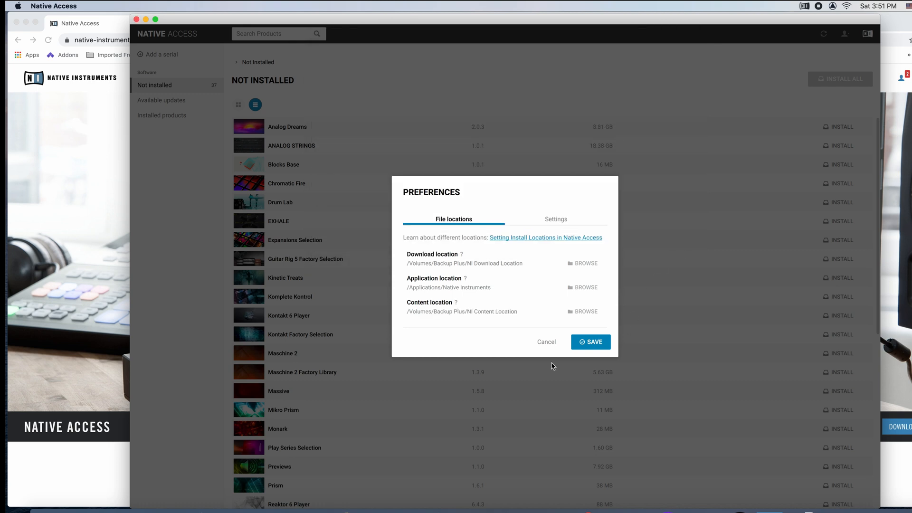
{"action": "left_click", "coordinate": [583, 341]}
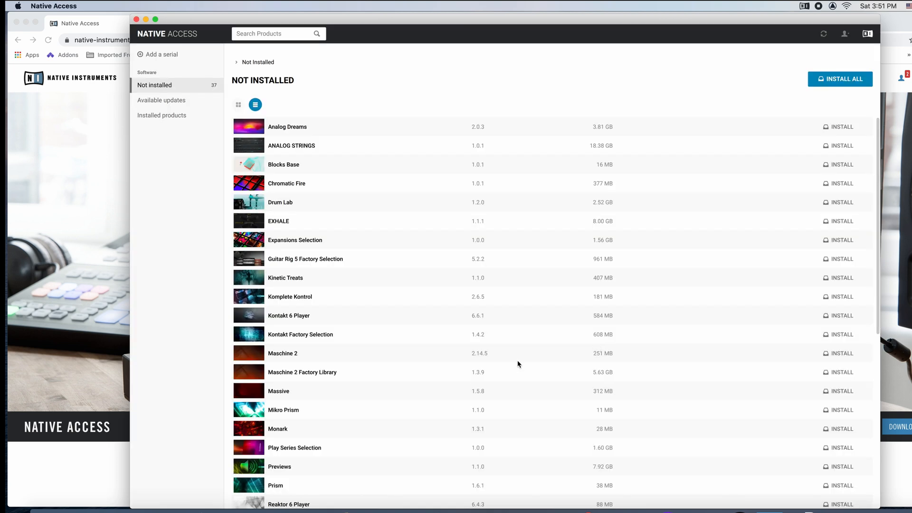
- Start installing all listed products, accepting the configured download, application and content locations
{"action": "left_click", "coordinate": [838, 81]}
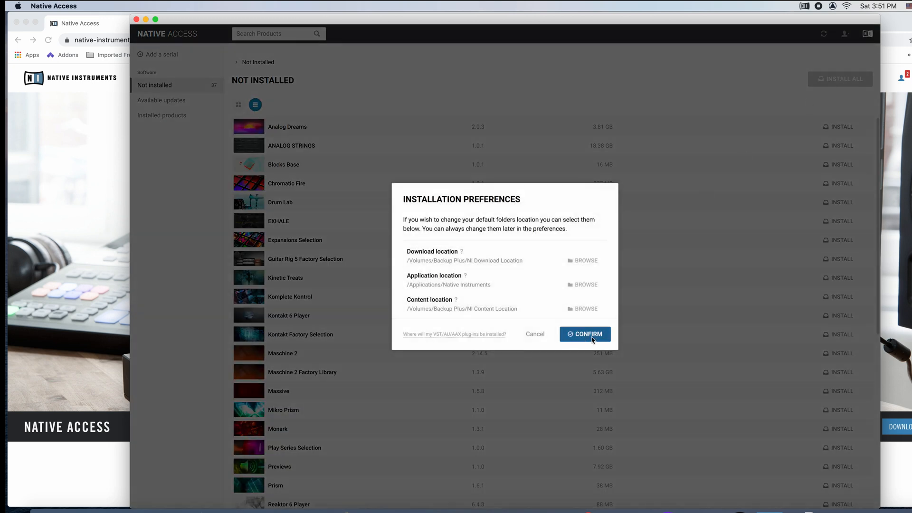
{"action": "left_click", "coordinate": [592, 339]}
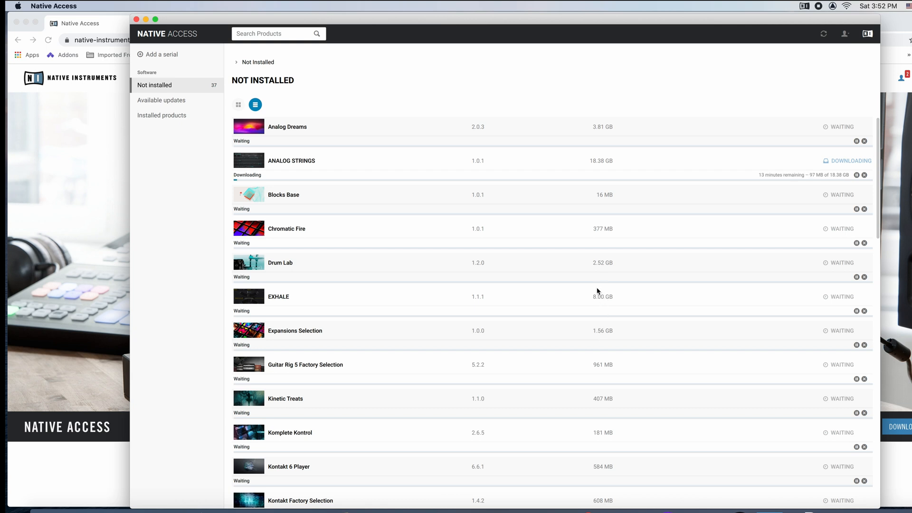
{"action": "left_click_drag", "start_coordinate": [409, 24], "coordinate": [299, 24]}
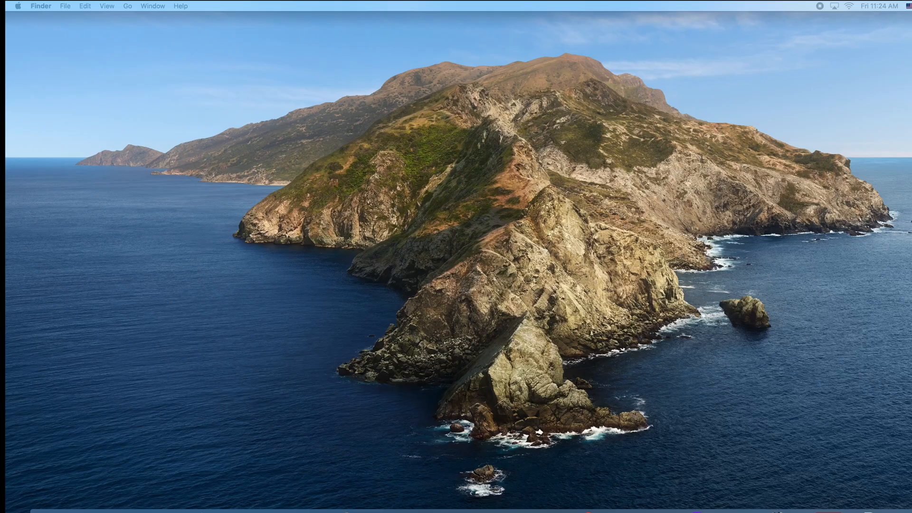
- Switch to Finder and display the information for the Komplete drive to examine its capacity and used space
{"action": "left_click_drag", "start_coordinate": [379, 142], "coordinate": [412, 95]}
{"action": "right_click", "coordinate": [402, 270]}
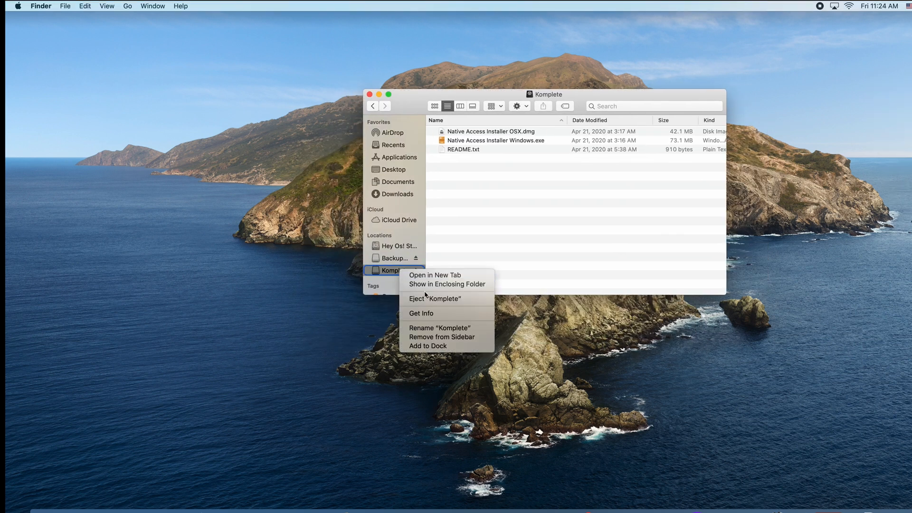
{"action": "left_click", "coordinate": [439, 315]}
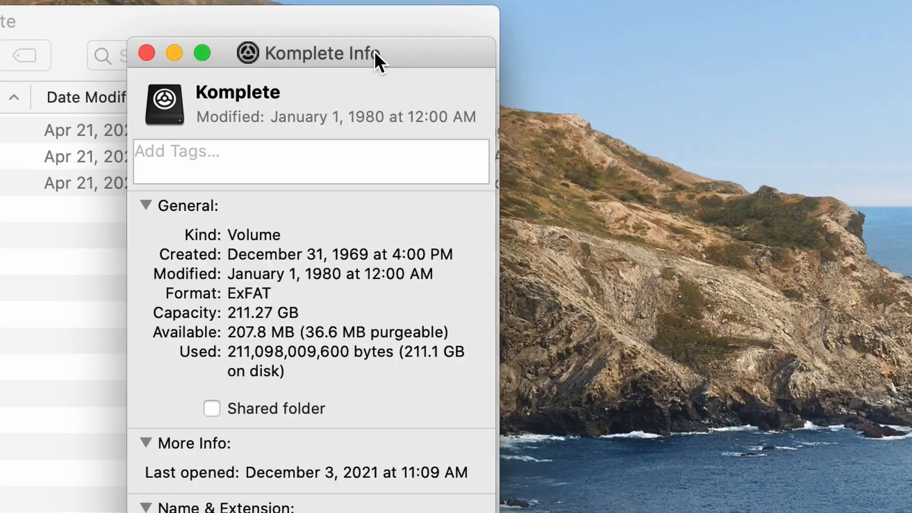
{"action": "left_click_drag", "start_coordinate": [685, 108], "coordinate": [818, 89]}
{"action": "left_click_drag", "start_coordinate": [770, 6], "coordinate": [783, 46]}
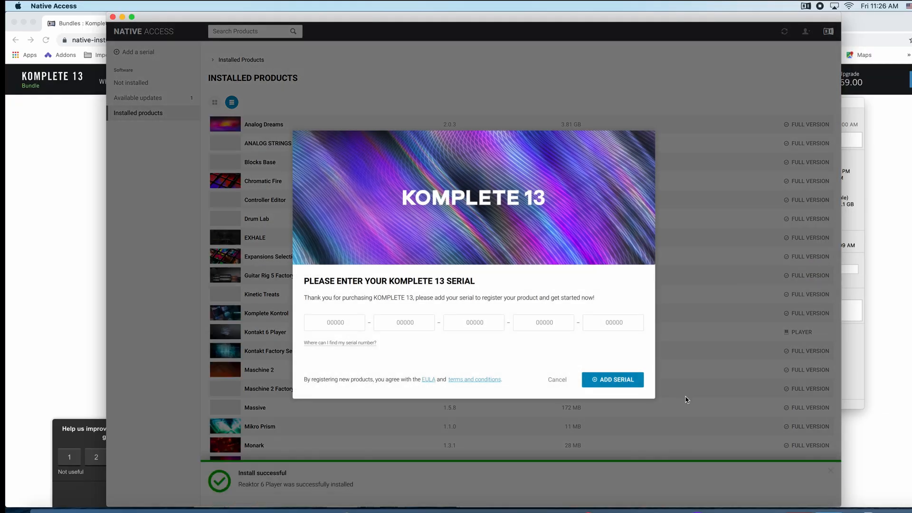
- Register KOMPLETE 13 with its serial number and start installing all products not yet installed
{"action": "left_click", "coordinate": [620, 384]}
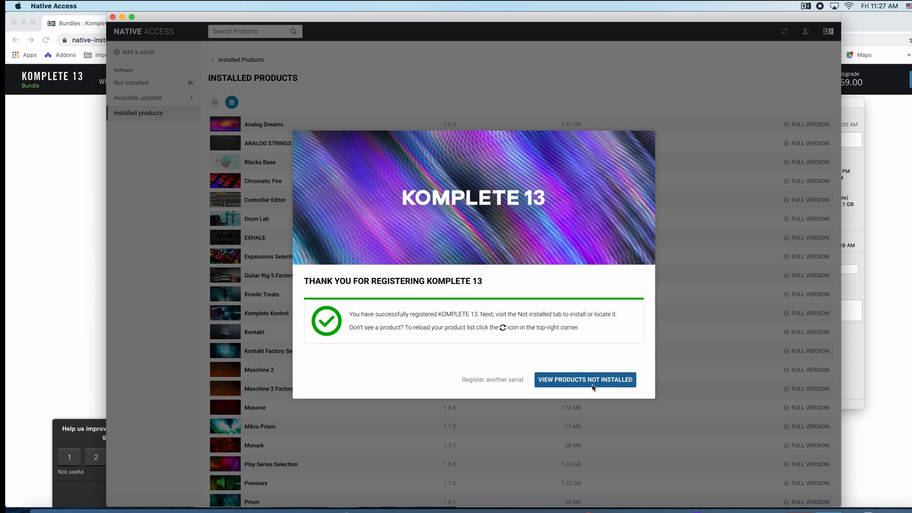
{"action": "left_click", "coordinate": [592, 384]}
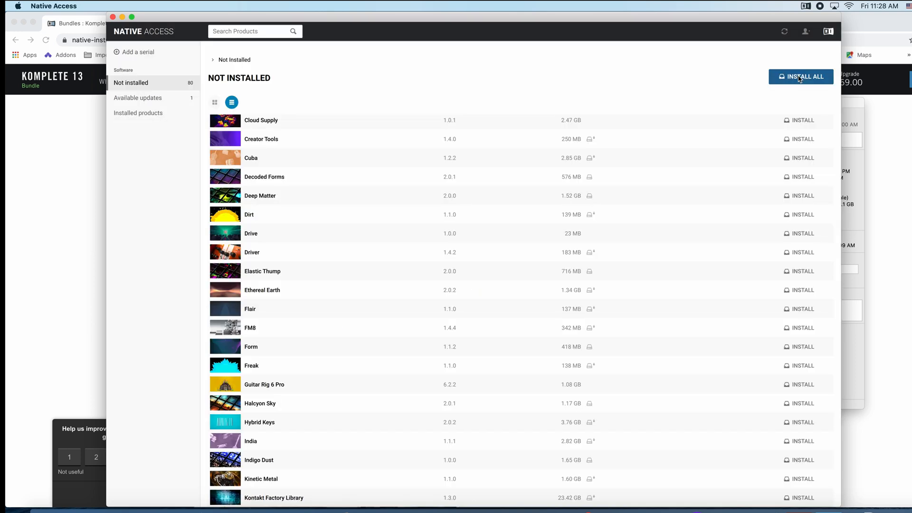
{"action": "left_click", "coordinate": [800, 78]}
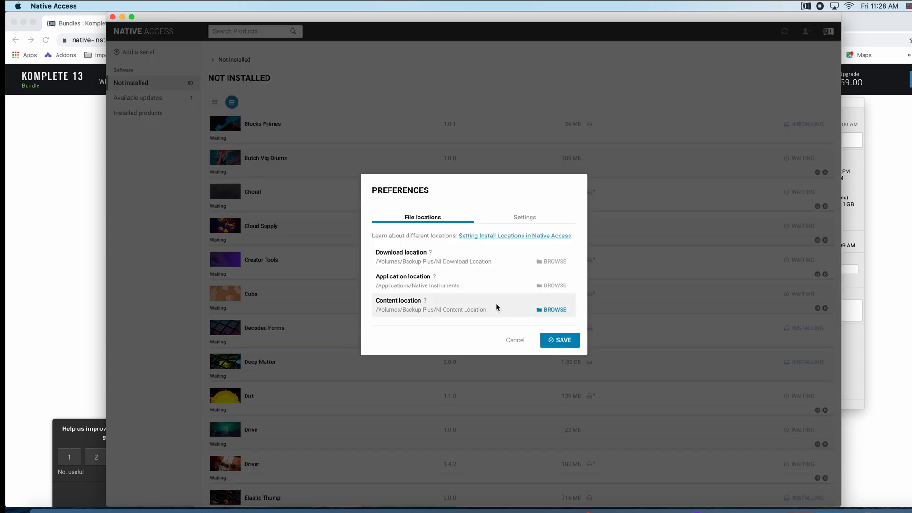
{"action": "left_click", "coordinate": [516, 341]}
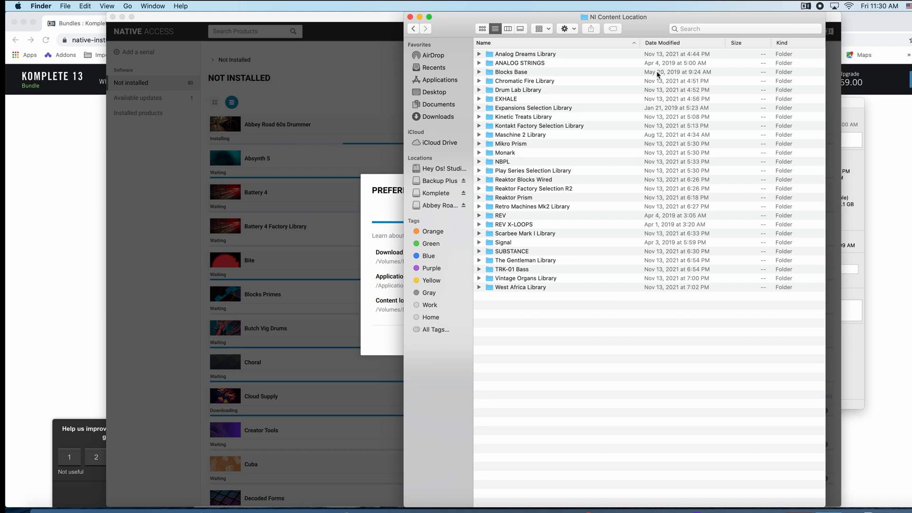
- In Finder, inspect the NI Content Location folder and the Native Instruments folder in Applications, including its Massive subfolder
{"action": "left_click", "coordinate": [674, 43]}
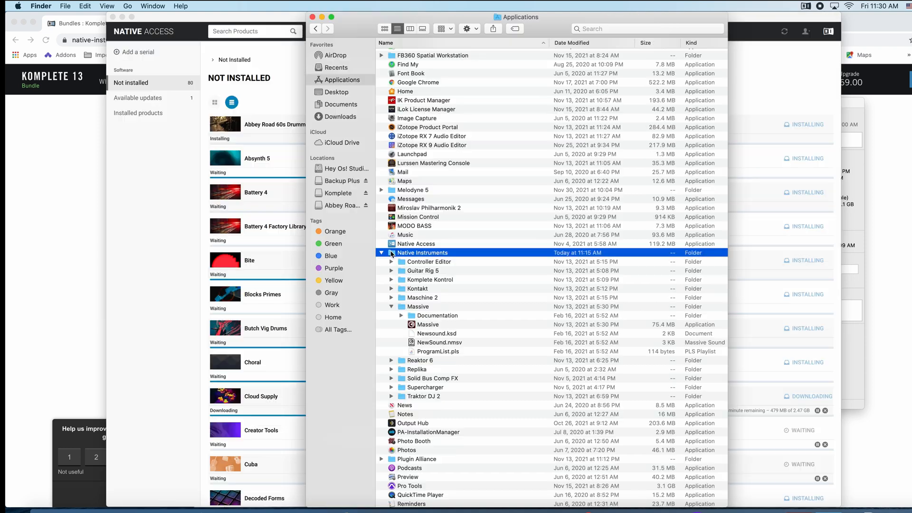
{"action": "double_click", "coordinate": [418, 251]}
{"action": "left_click", "coordinate": [382, 101]}
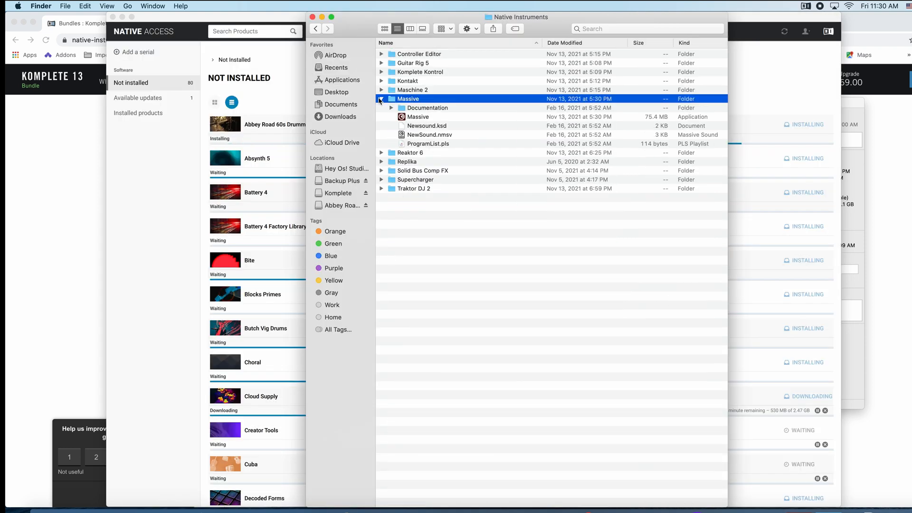
{"action": "left_click", "coordinate": [380, 100]}
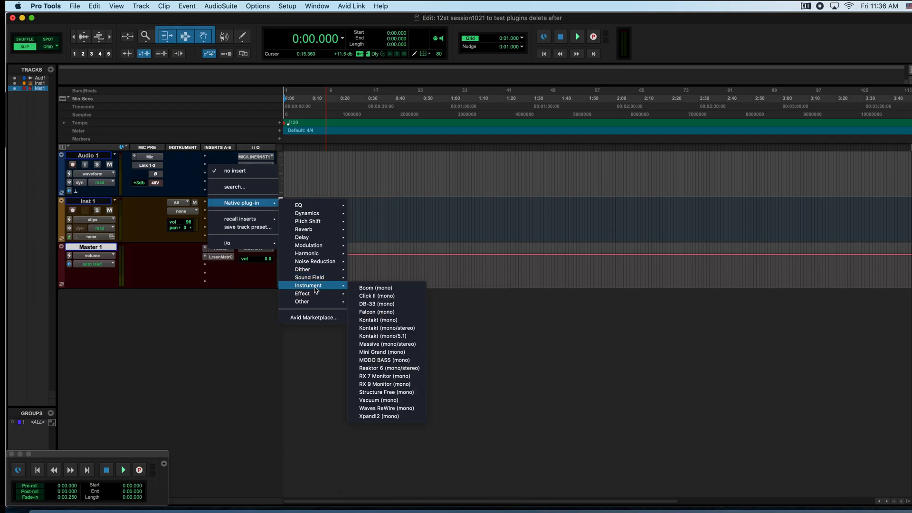
- Switch to Pro Tools, insert the Kontakt instrument plug-in and browse its libraries to Abbey Road 60s Drummer's instruments
{"action": "mouse_move", "coordinate": [320, 289]}
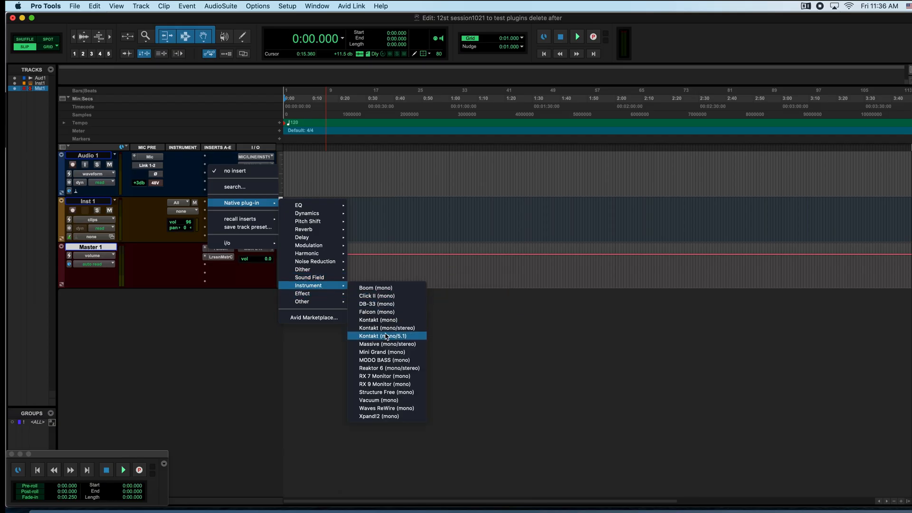
{"action": "left_click", "coordinate": [380, 316]}
{"action": "scroll", "coordinate": [115, 229], "scroll_direction": "down", "scroll_amount": 6}
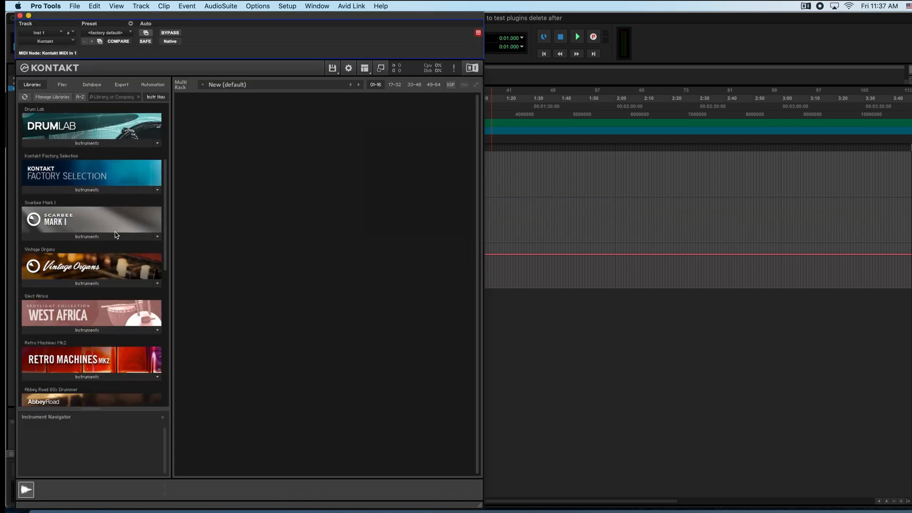
{"action": "scroll", "coordinate": [116, 234], "scroll_direction": "down", "scroll_amount": 3}
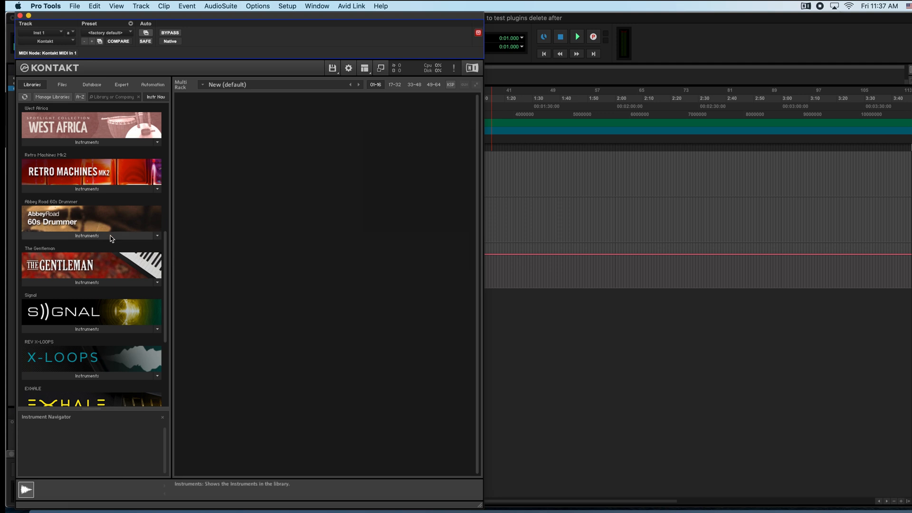
{"action": "left_click", "coordinate": [107, 236]}
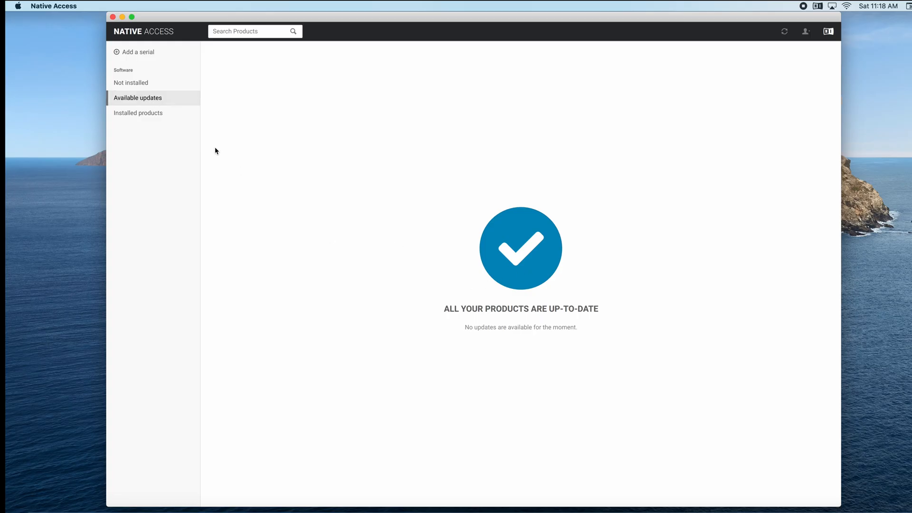
- Switch to Native Access and review the list of installed products
{"action": "left_click", "coordinate": [138, 112]}
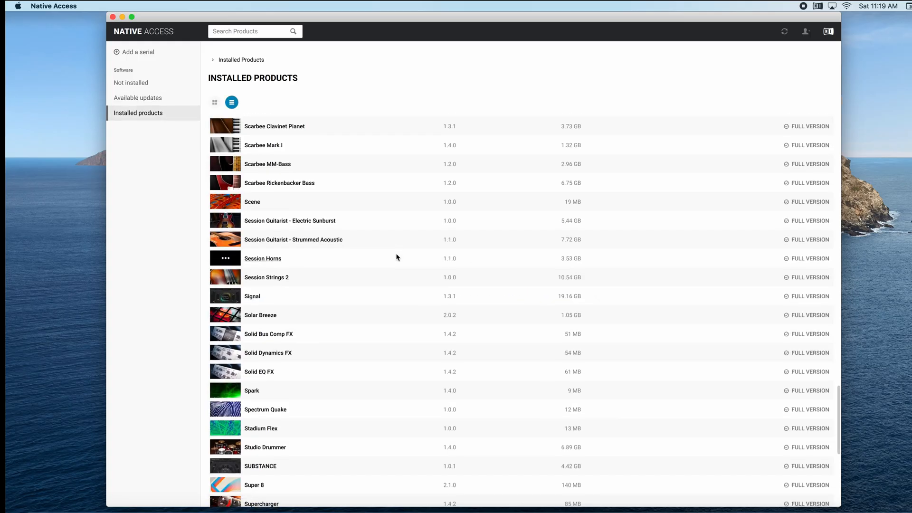
{"action": "scroll", "coordinate": [397, 256], "scroll_direction": "down", "scroll_amount": 10}
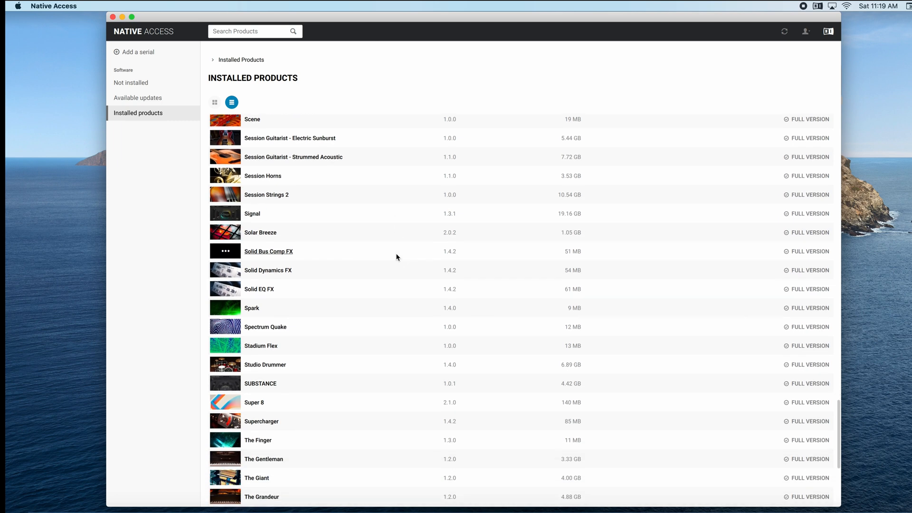
{"action": "scroll", "coordinate": [397, 256], "scroll_direction": "down", "scroll_amount": 3}
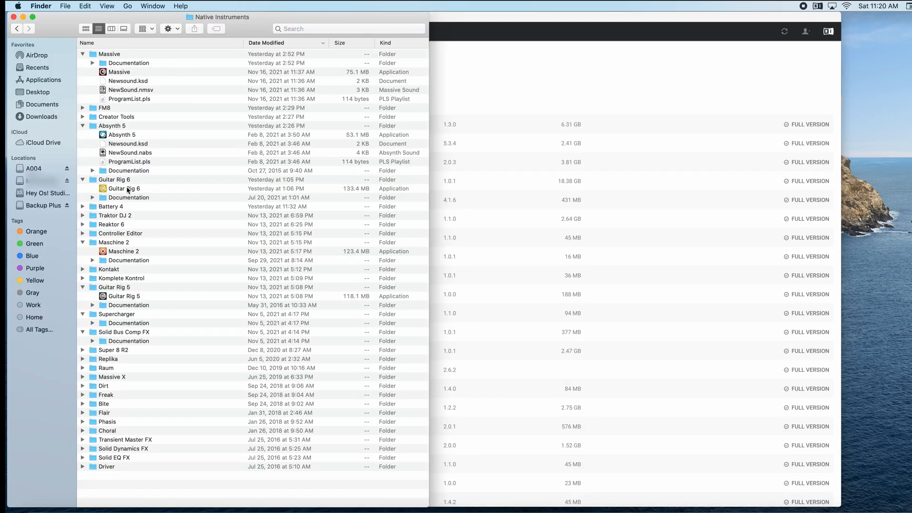
- Open the Guitar Rig 6 application from the Native Instruments folder in Finder
{"action": "left_click", "coordinate": [128, 190]}
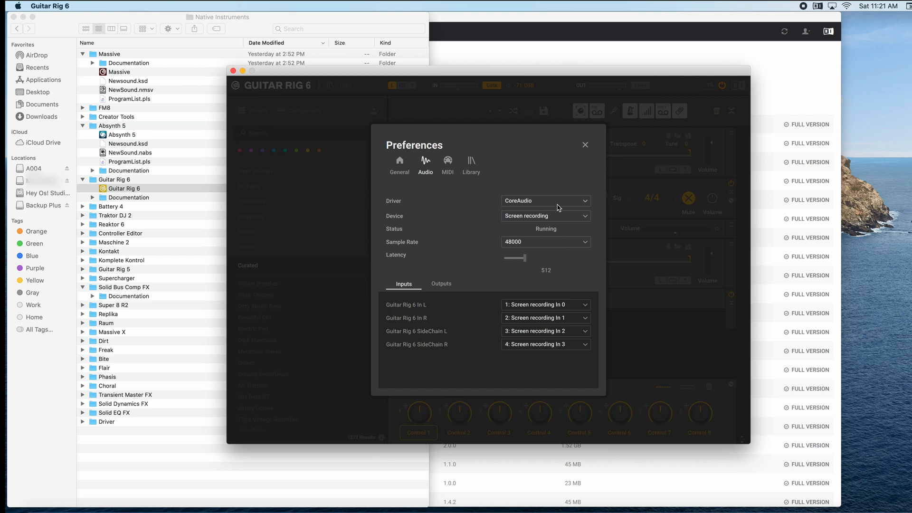
- Open the audio driver choices in Guitar Rig 6's preferences, then switch to Pro Tools and record-enable the Inst 4.dup1 track
{"action": "left_click", "coordinate": [558, 203]}
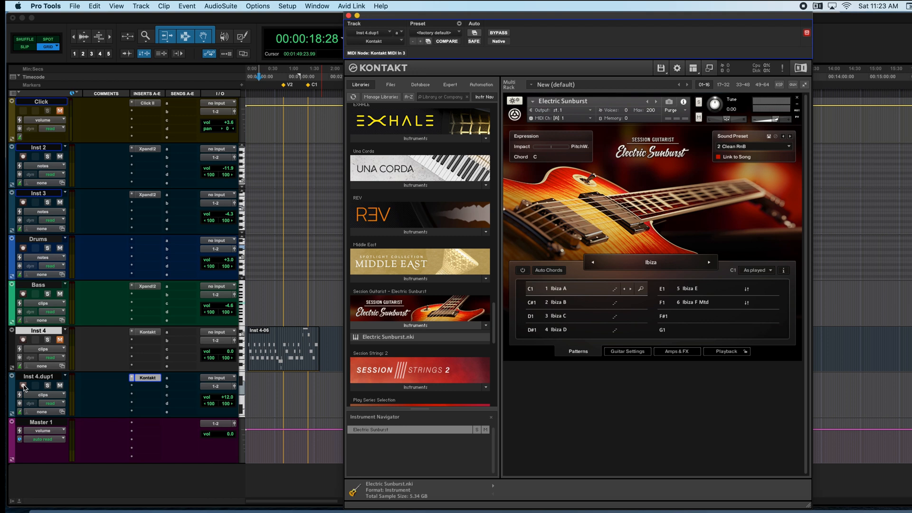
{"action": "left_click", "coordinate": [24, 387]}
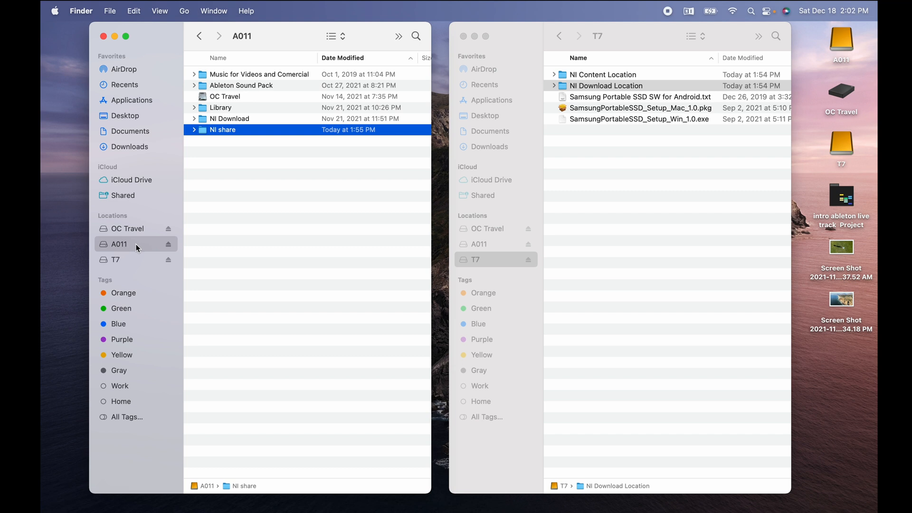
- In Finder, inspect the volume information of the T7 and A011 drives, closing each info window after reading it
{"action": "left_click", "coordinate": [126, 262]}
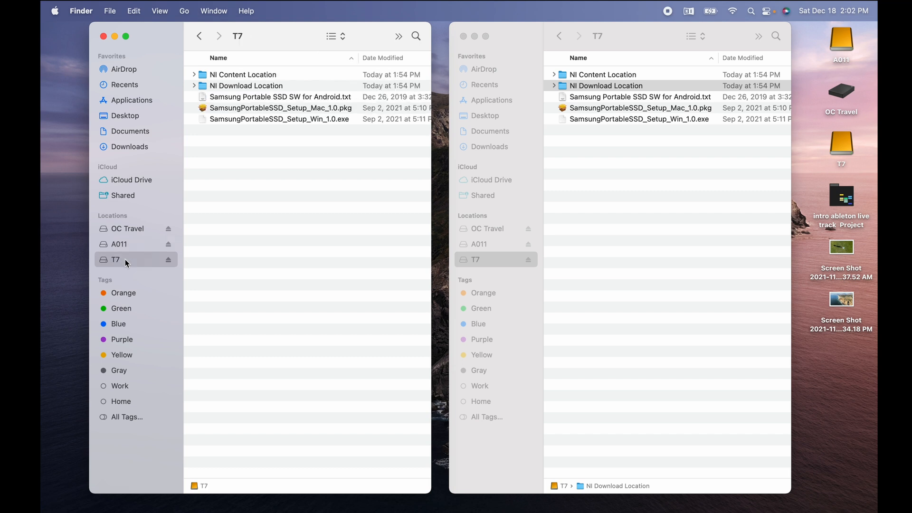
{"action": "key", "text": "super+i"}
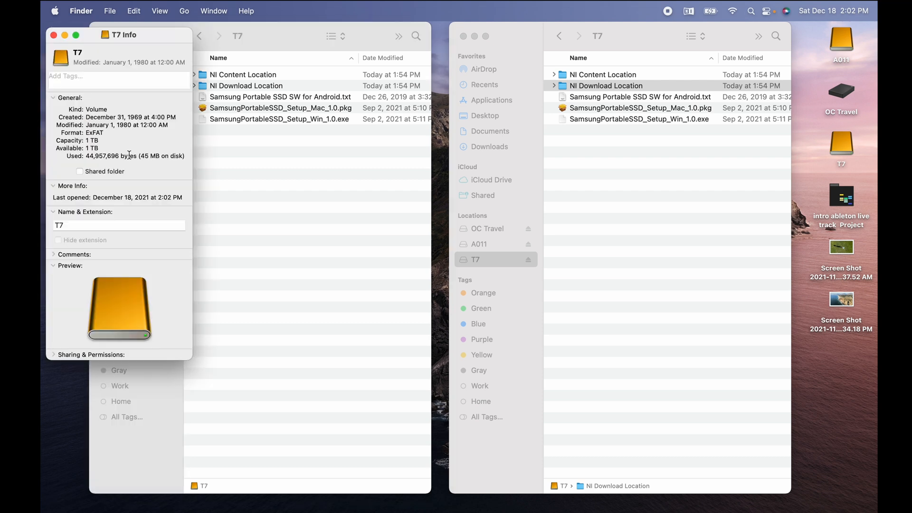
{"action": "left_click", "coordinate": [54, 37]}
{"action": "left_click", "coordinate": [138, 244]}
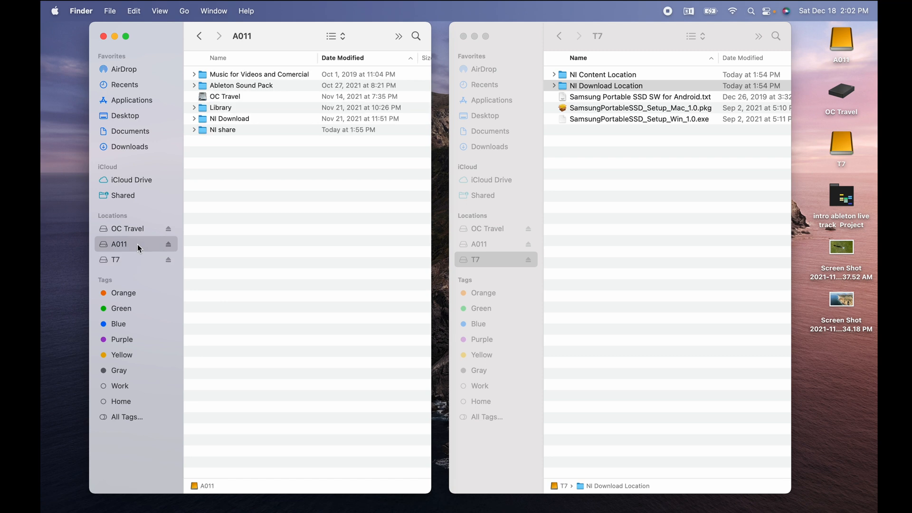
{"action": "key", "text": "super+i"}
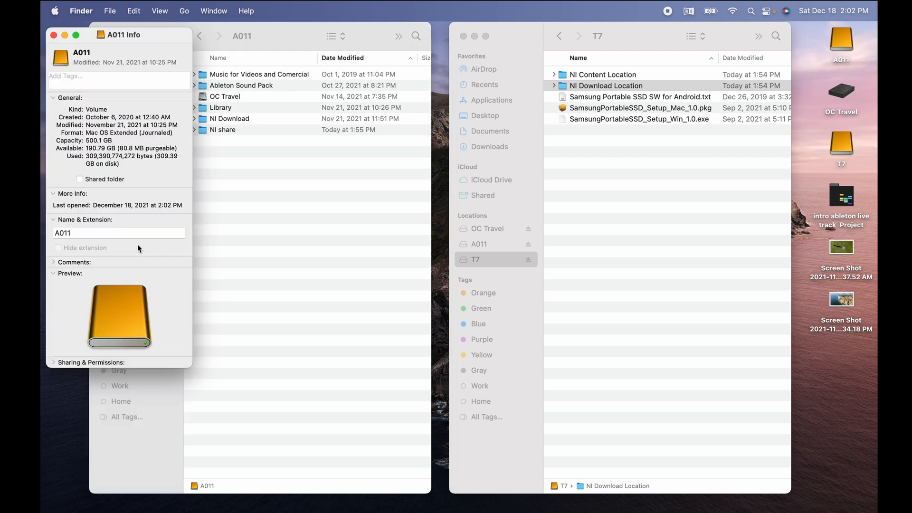
{"action": "left_click", "coordinate": [54, 35]}
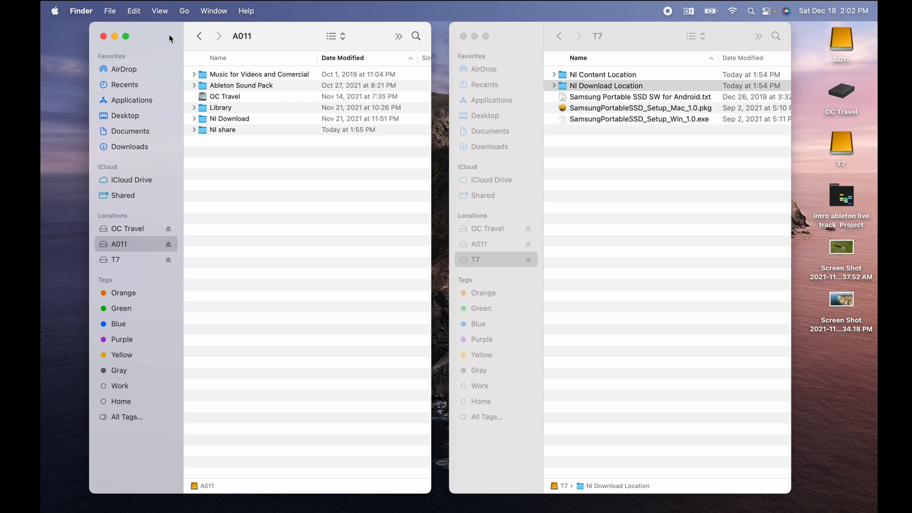
- Copy all library folders from A011's NI share folder into NI Content Location on T7, and eject the A011 drive
{"action": "double_click", "coordinate": [224, 131]}
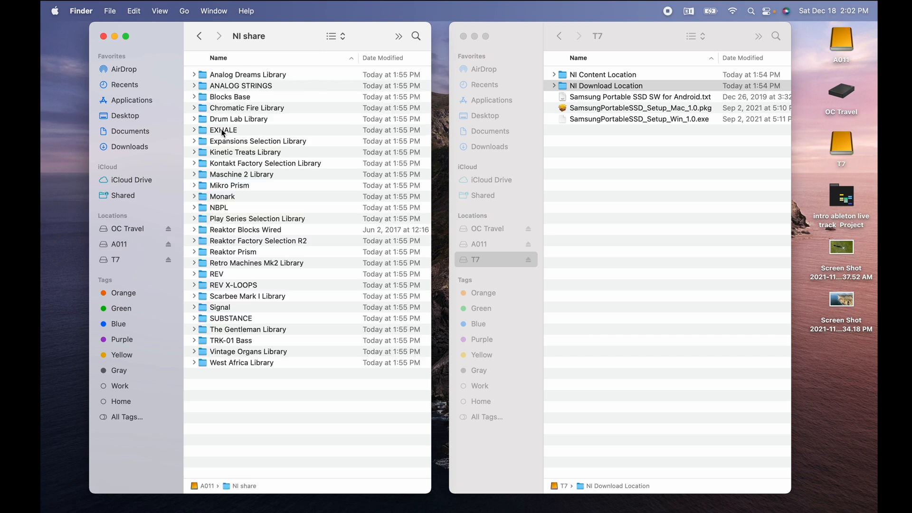
{"action": "double_click", "coordinate": [600, 74]}
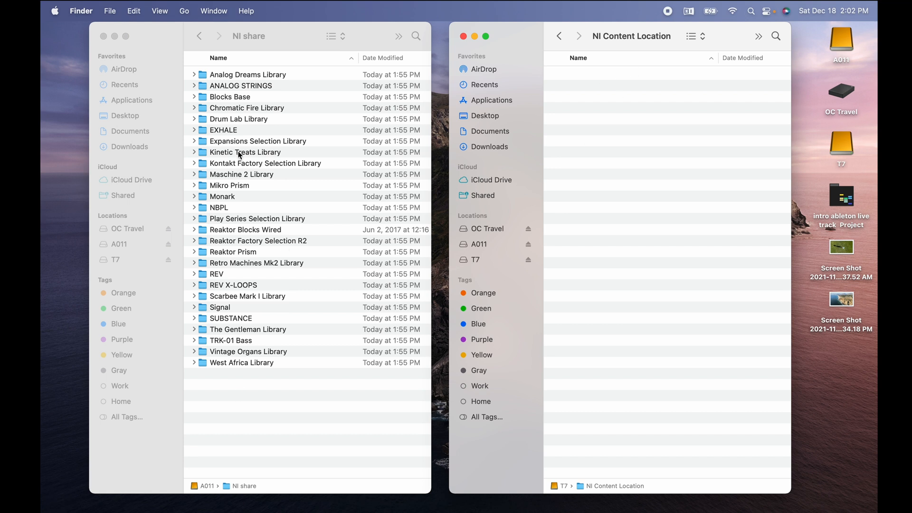
{"action": "left_click", "coordinate": [214, 318]}
{"action": "key", "text": "super+a"}
{"action": "left_click_drag", "start_coordinate": [203, 142], "coordinate": [575, 214]}
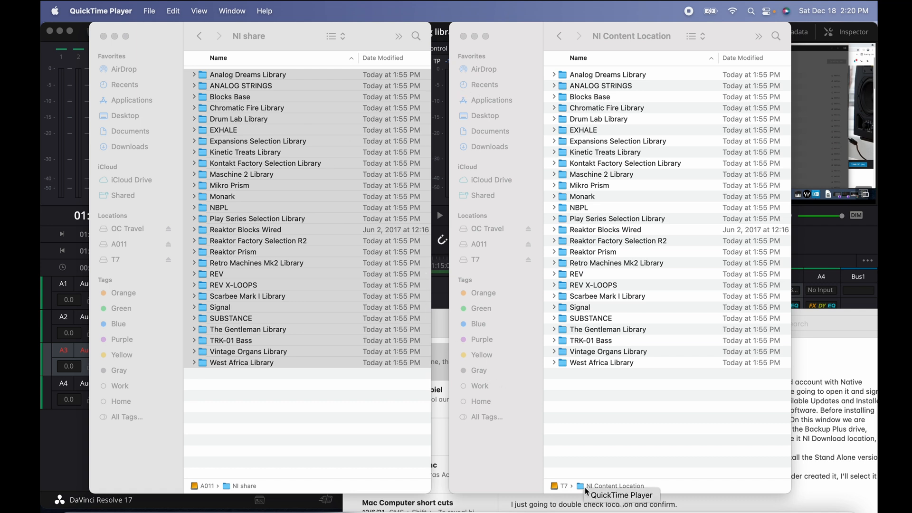
{"action": "left_click", "coordinate": [138, 243]}
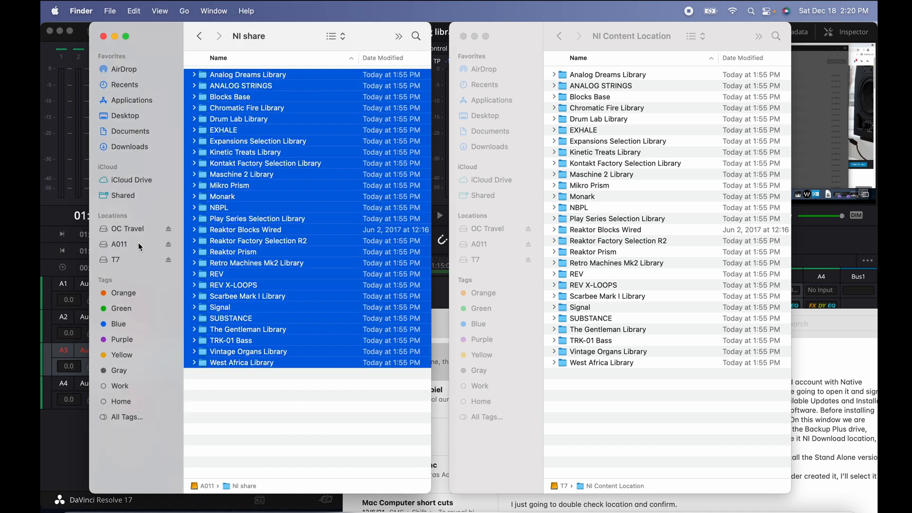
{"action": "left_click", "coordinate": [168, 244]}
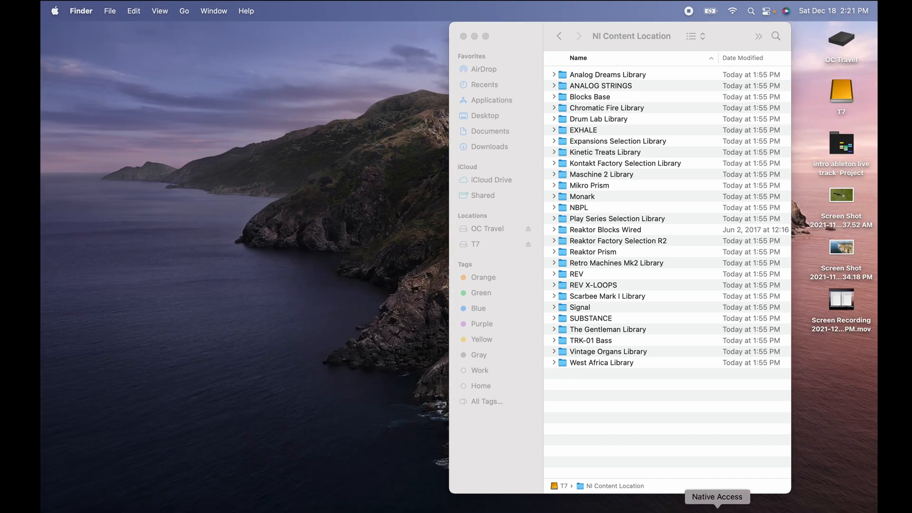
- Switch to Native Access and review the repair status of the installed products
{"action": "left_click", "coordinate": [717, 510]}
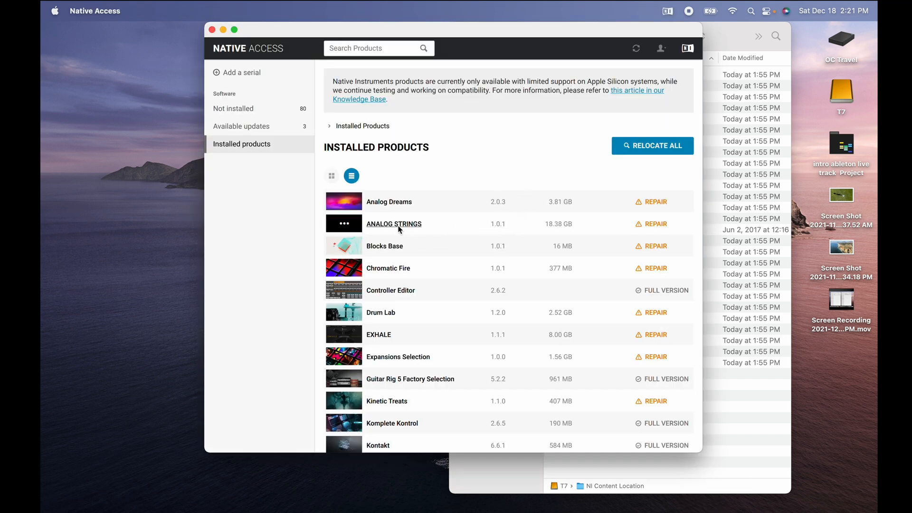
{"action": "scroll", "coordinate": [567, 222], "scroll_direction": "down", "scroll_amount": 1}
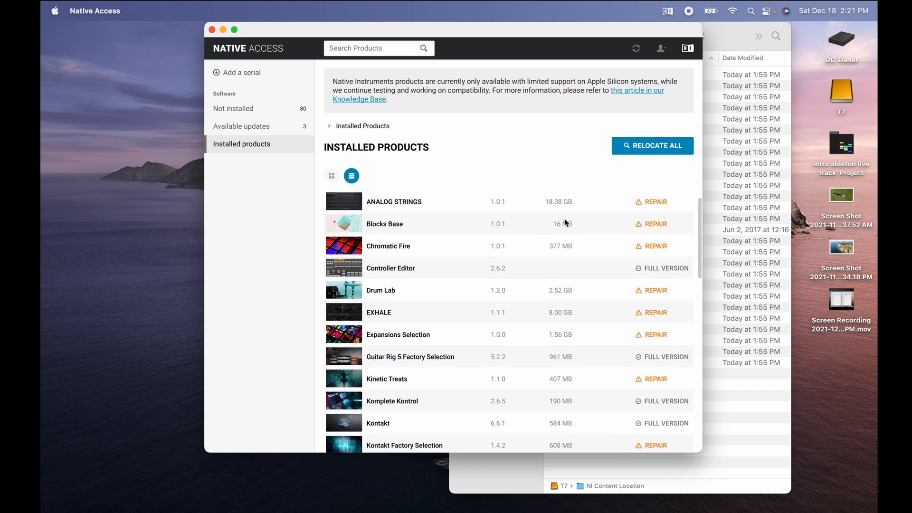
{"action": "scroll", "coordinate": [567, 222], "scroll_direction": "up", "scroll_amount": 1}
{"action": "scroll", "coordinate": [566, 222], "scroll_direction": "down", "scroll_amount": 2}
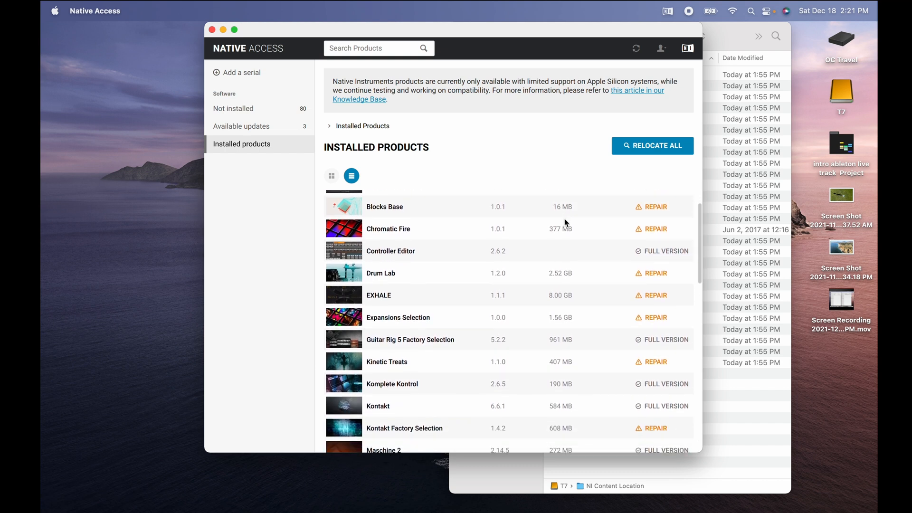
{"action": "scroll", "coordinate": [567, 222], "scroll_direction": "up", "scroll_amount": 2}
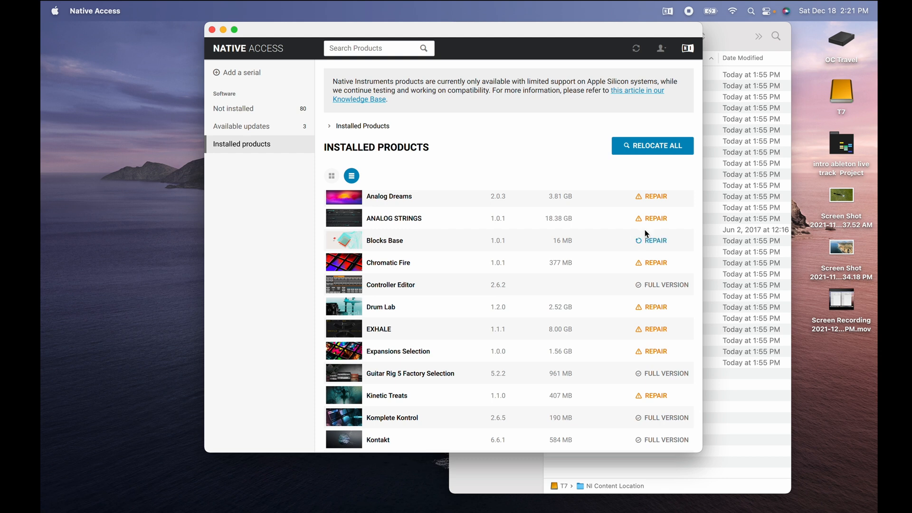
{"action": "scroll", "coordinate": [618, 336], "scroll_direction": "down", "scroll_amount": 15}
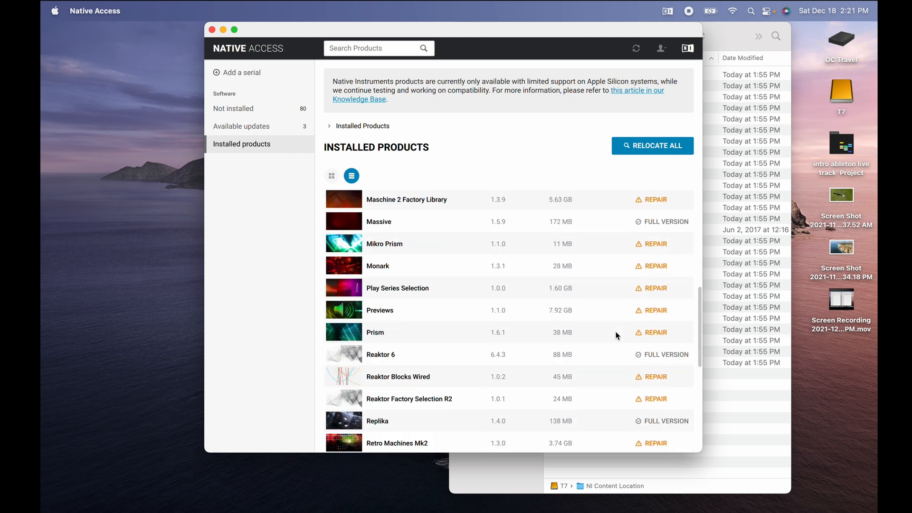
{"action": "scroll", "coordinate": [618, 336], "scroll_direction": "up", "scroll_amount": 15}
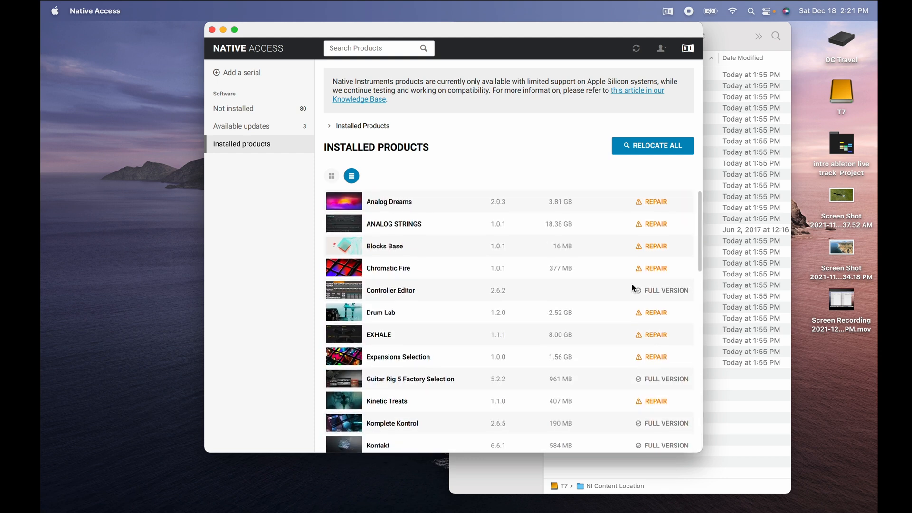
- Relocate all broken libraries to the NI Content Location folder on T7, skipping relocation for the remaining ones
{"action": "left_click", "coordinate": [661, 145]}
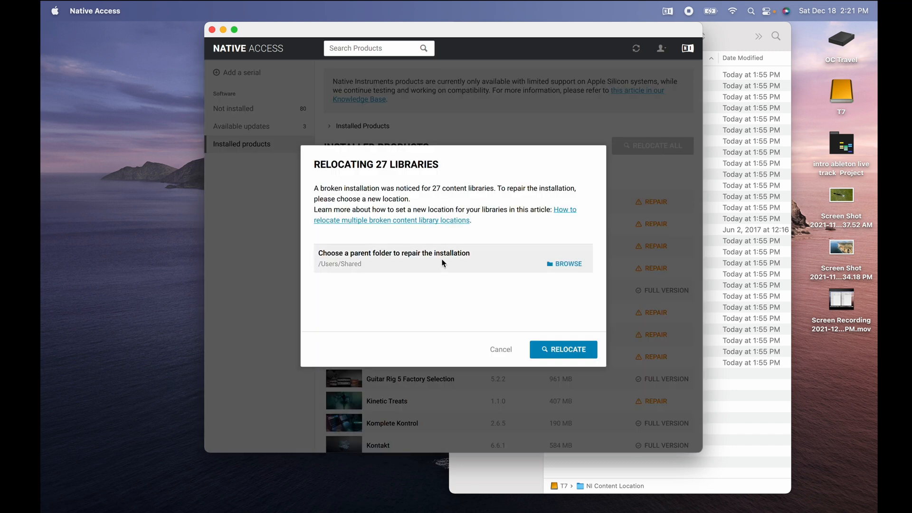
{"action": "left_click", "coordinate": [557, 263]}
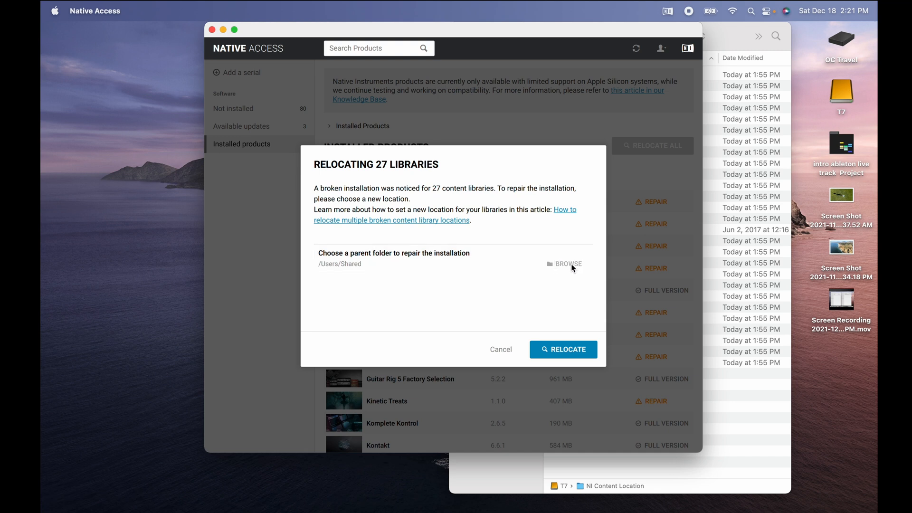
{"action": "left_click", "coordinate": [572, 235]}
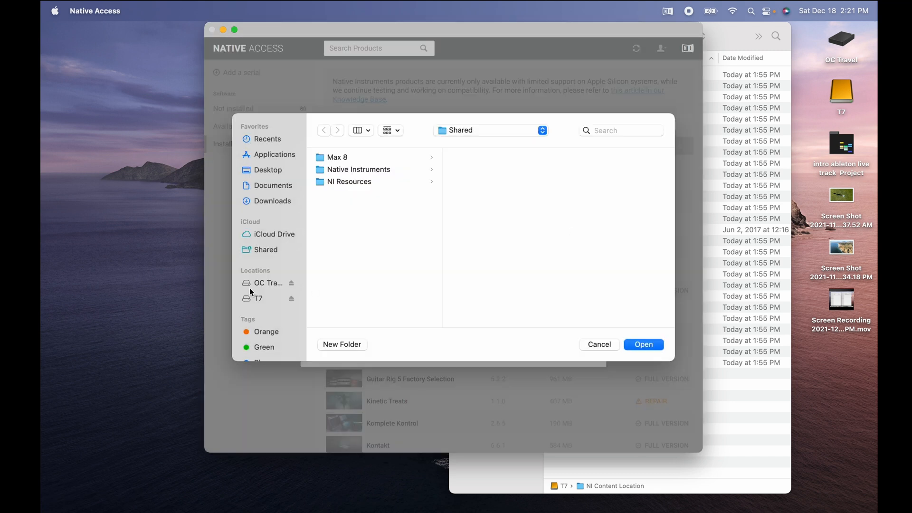
{"action": "left_click", "coordinate": [260, 298]}
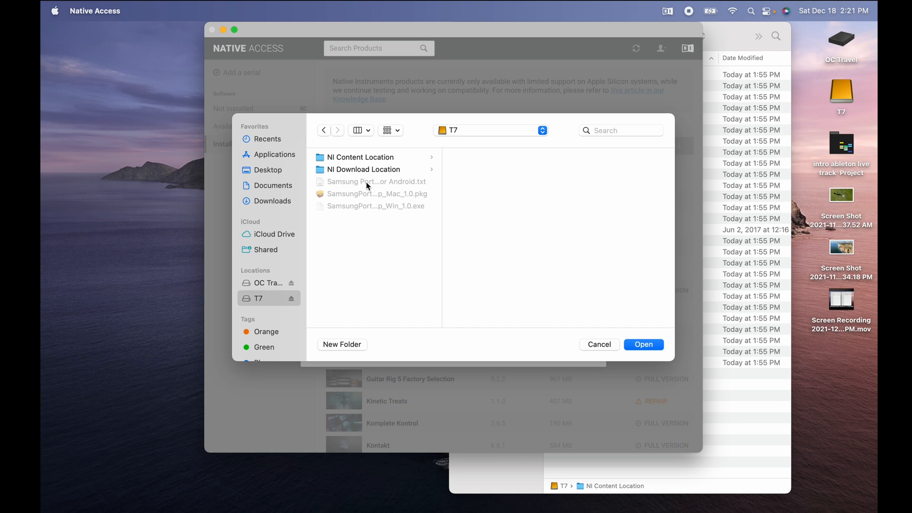
{"action": "left_click", "coordinate": [372, 170]}
{"action": "left_click", "coordinate": [379, 159]}
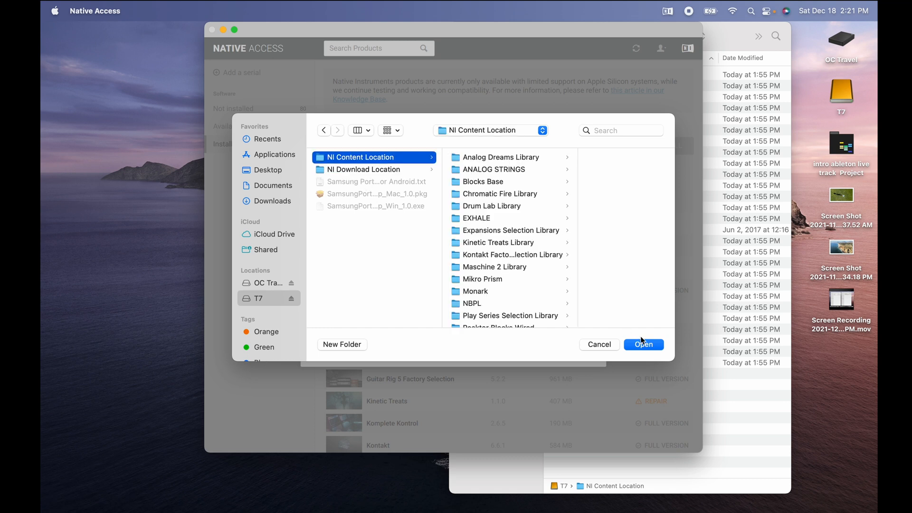
{"action": "left_click", "coordinate": [649, 347]}
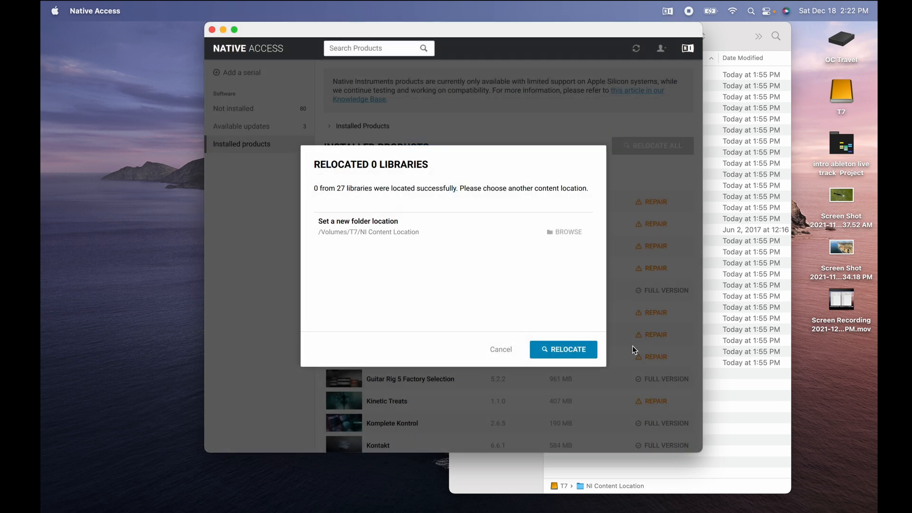
{"action": "left_click", "coordinate": [576, 351]}
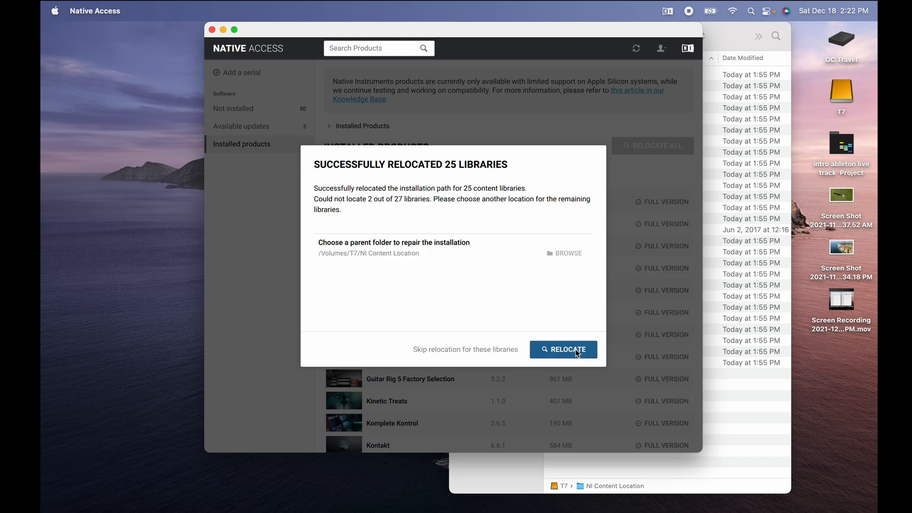
{"action": "left_click", "coordinate": [492, 353]}
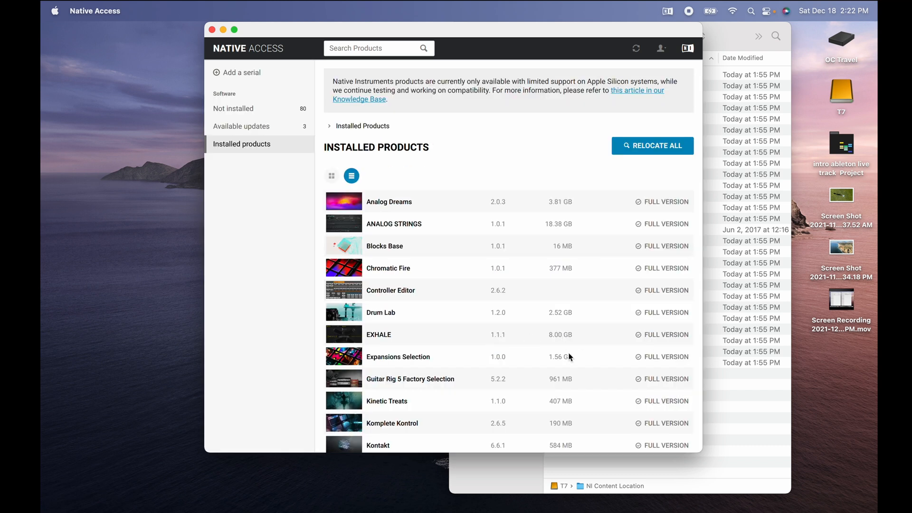
- Try to relocate Maschine 2 Factory Library to the NI Content Location folder on T7
{"action": "scroll", "coordinate": [568, 356], "scroll_direction": "down", "scroll_amount": 5}
{"action": "scroll", "coordinate": [570, 358], "scroll_direction": "up", "scroll_amount": 1}
{"action": "scroll", "coordinate": [570, 357], "scroll_direction": "down", "scroll_amount": 5}
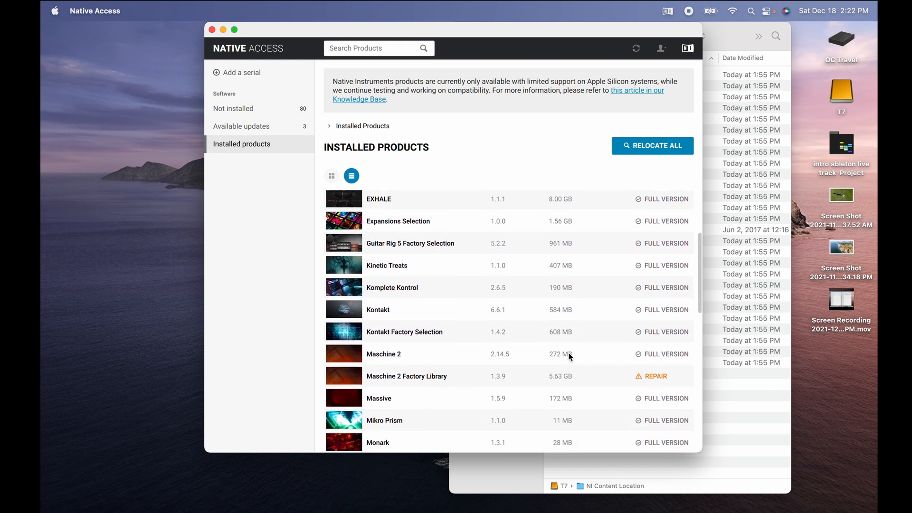
{"action": "left_click", "coordinate": [657, 265]}
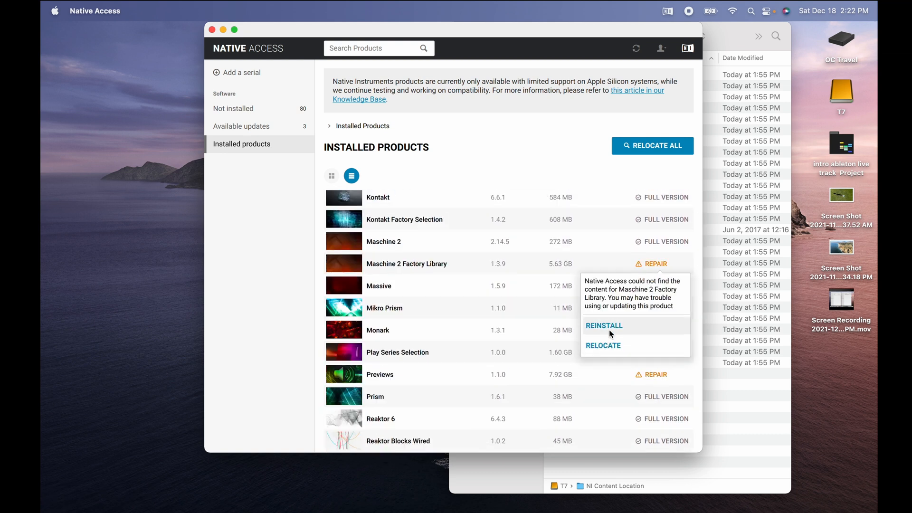
{"action": "left_click", "coordinate": [605, 345]}
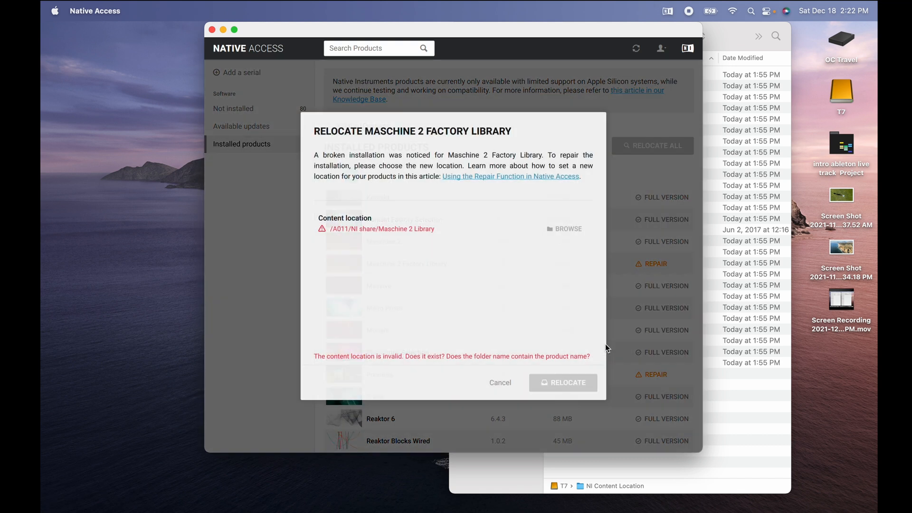
{"action": "left_click", "coordinate": [572, 229]}
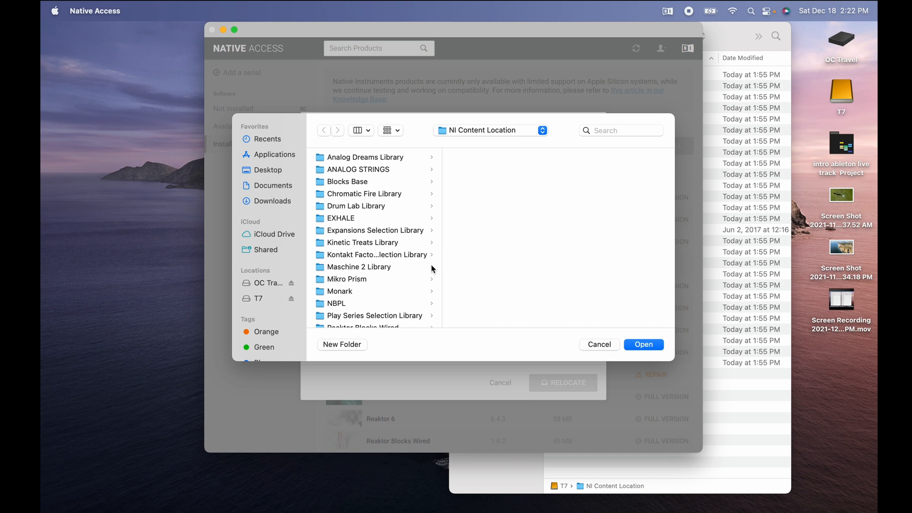
{"action": "scroll", "coordinate": [387, 260], "scroll_direction": "down", "scroll_amount": 1}
{"action": "scroll", "coordinate": [388, 260], "scroll_direction": "up", "scroll_amount": 1}
{"action": "left_click", "coordinate": [649, 344]}
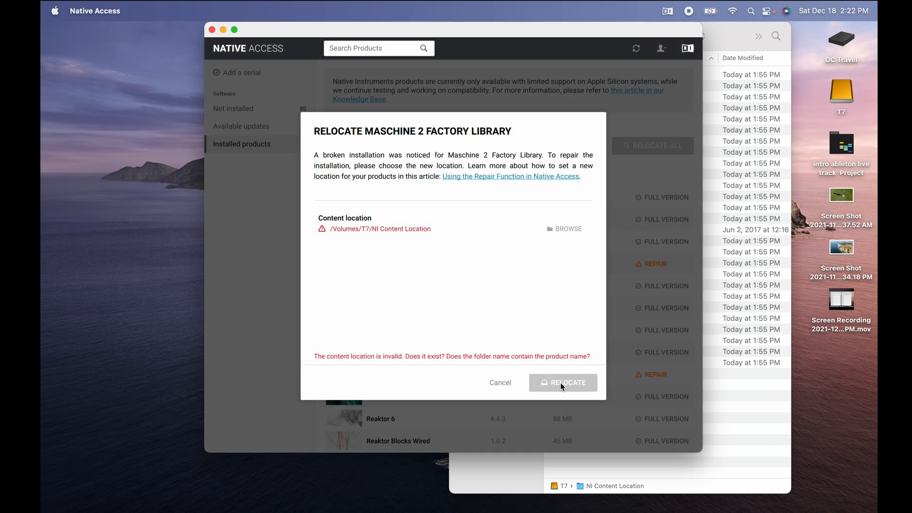
{"action": "left_click", "coordinate": [500, 383]}
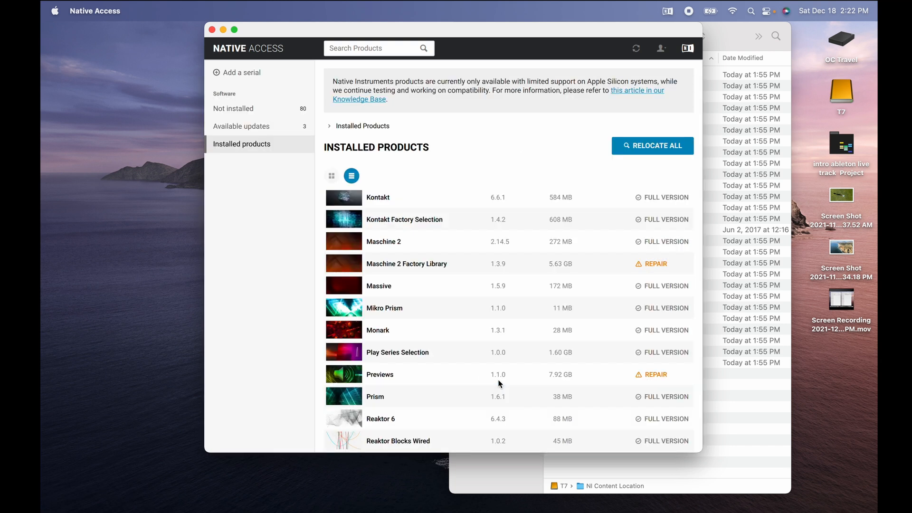
- Try to relocate Previews to the NI Content Location folder on T7
{"action": "left_click", "coordinate": [655, 373]}
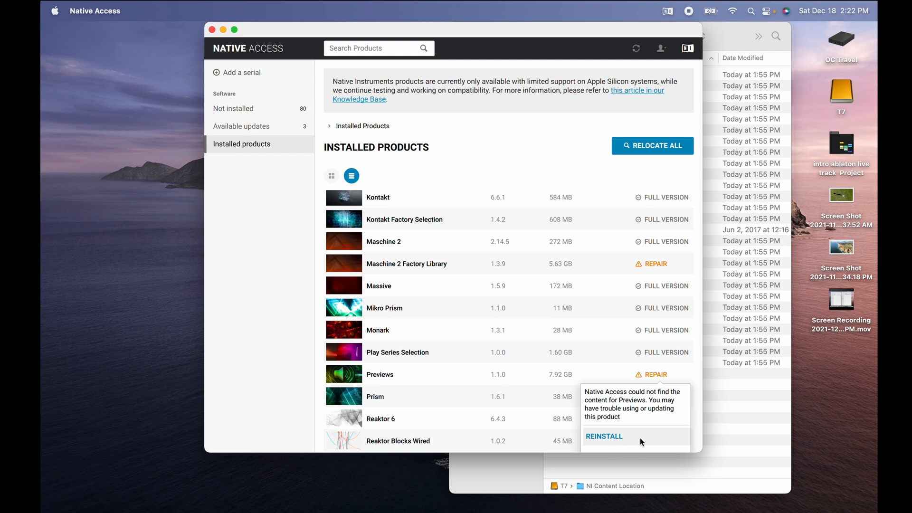
{"action": "left_click_drag", "start_coordinate": [696, 456], "coordinate": [713, 493]}
{"action": "left_click", "coordinate": [677, 373]}
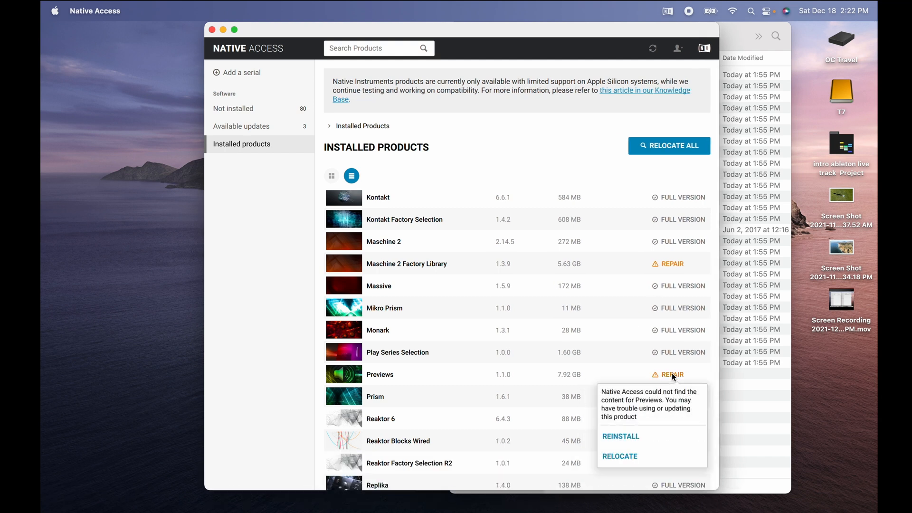
{"action": "left_click", "coordinate": [620, 455]}
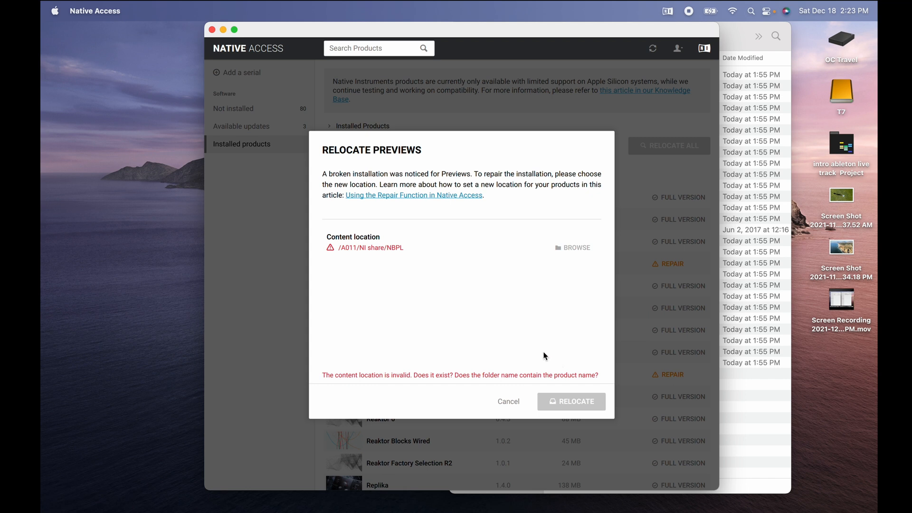
{"action": "left_click", "coordinate": [580, 248]}
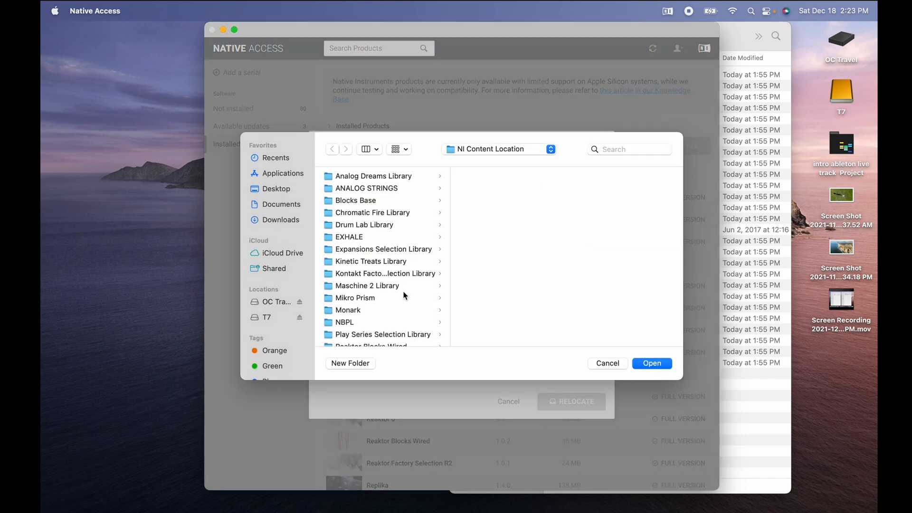
{"action": "left_click", "coordinate": [287, 317]}
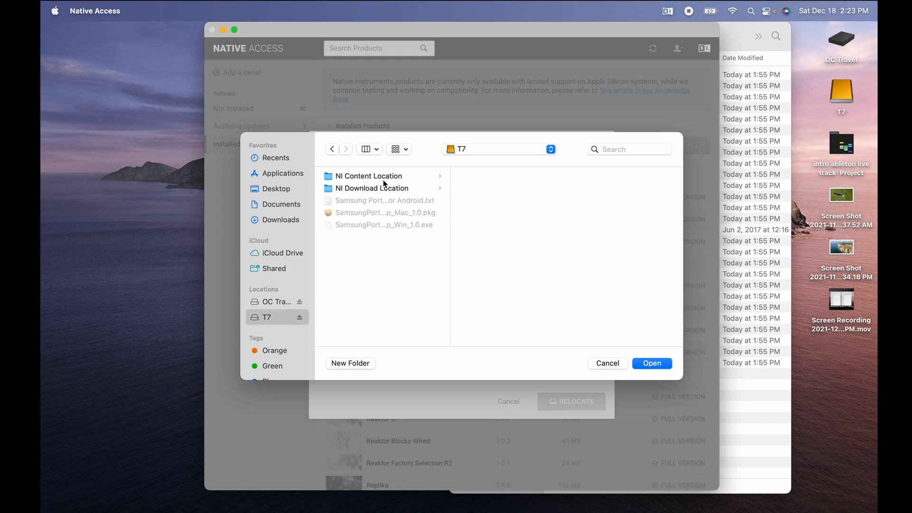
{"action": "left_click", "coordinate": [382, 178]}
{"action": "left_click", "coordinate": [653, 364]}
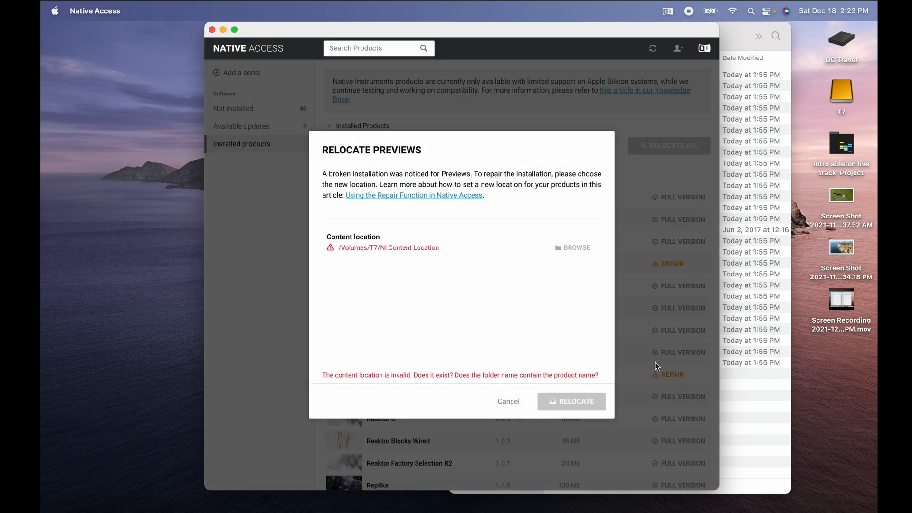
{"action": "left_click", "coordinate": [508, 401]}
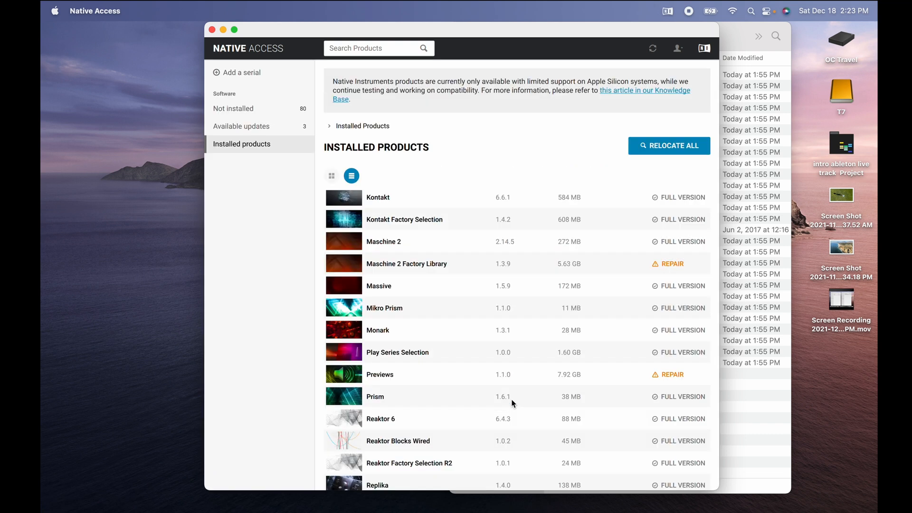
- Reinstall the Maschine 2 Factory Library and Previews products
{"action": "left_click", "coordinate": [673, 263]}
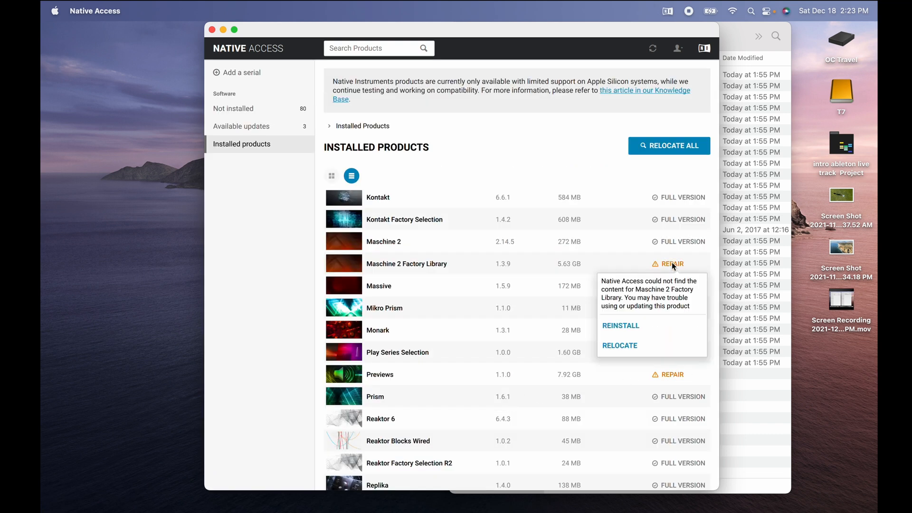
{"action": "left_click", "coordinate": [626, 326]}
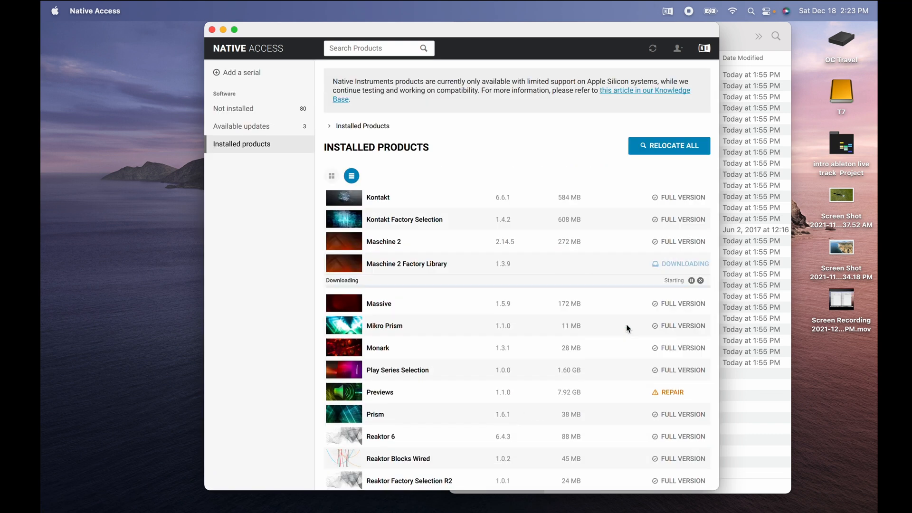
{"action": "left_click", "coordinate": [674, 393]}
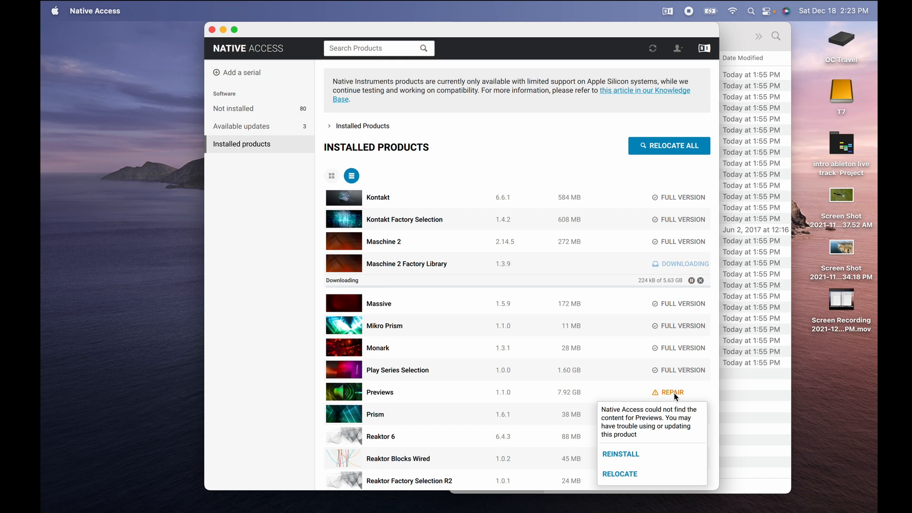
{"action": "left_click", "coordinate": [627, 455]}
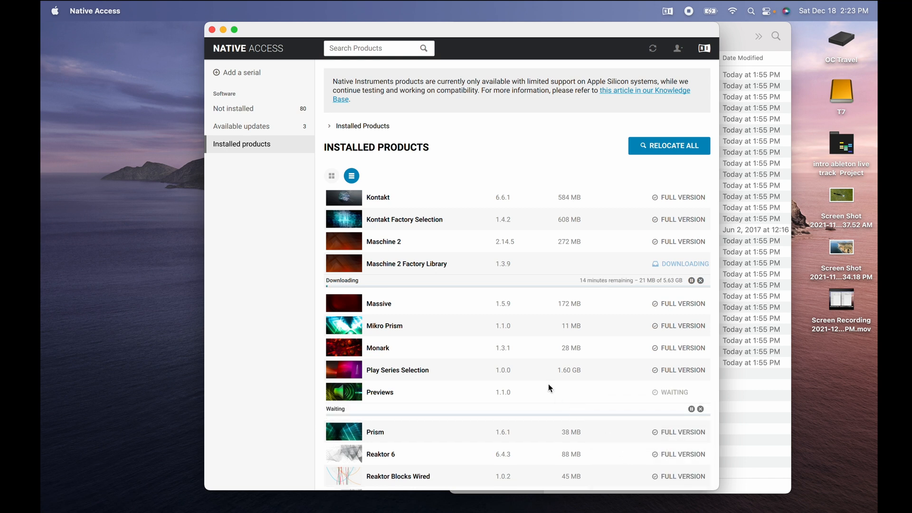
- Set the content location in the preferences to the NI Content Location folder on T7
{"action": "scroll", "coordinate": [640, 392], "scroll_direction": "down", "scroll_amount": 5}
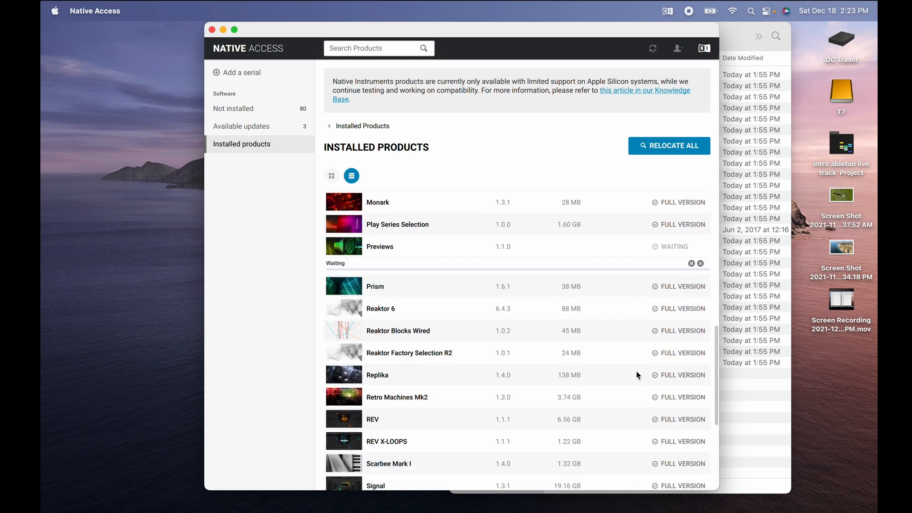
{"action": "scroll", "coordinate": [476, 383], "scroll_direction": "down", "scroll_amount": 7}
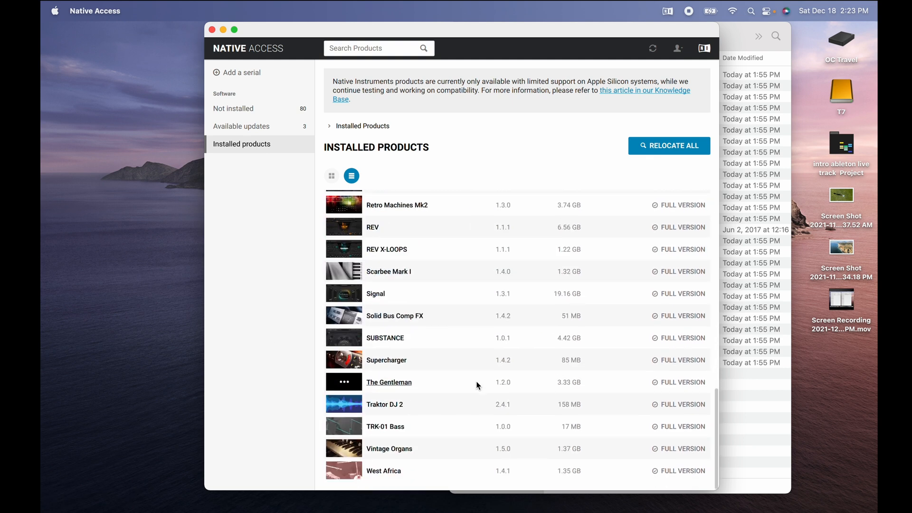
{"action": "scroll", "coordinate": [534, 318], "scroll_direction": "up", "scroll_amount": 10}
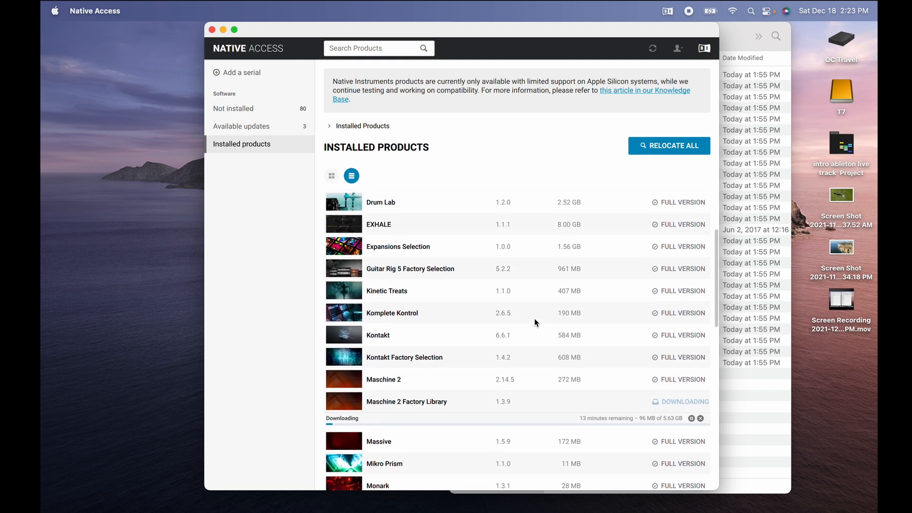
{"action": "scroll", "coordinate": [535, 318], "scroll_direction": "up", "scroll_amount": 5}
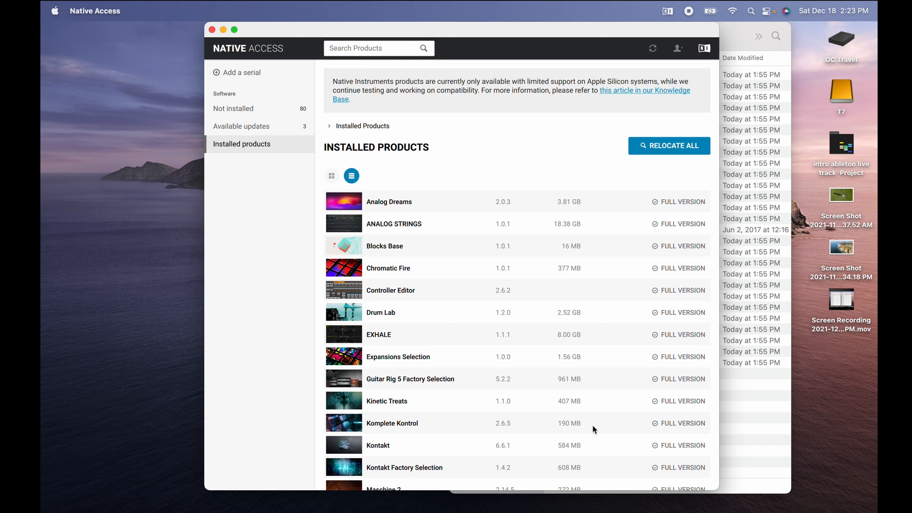
{"action": "scroll", "coordinate": [522, 374], "scroll_direction": "down", "scroll_amount": 1}
{"action": "scroll", "coordinate": [567, 270], "scroll_direction": "up", "scroll_amount": 1}
{"action": "left_click", "coordinate": [678, 48]}
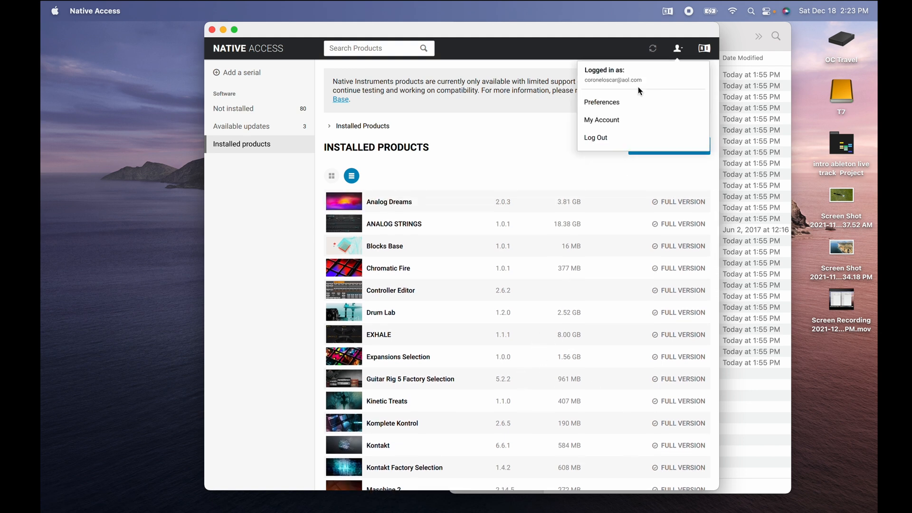
{"action": "left_click", "coordinate": [619, 108]}
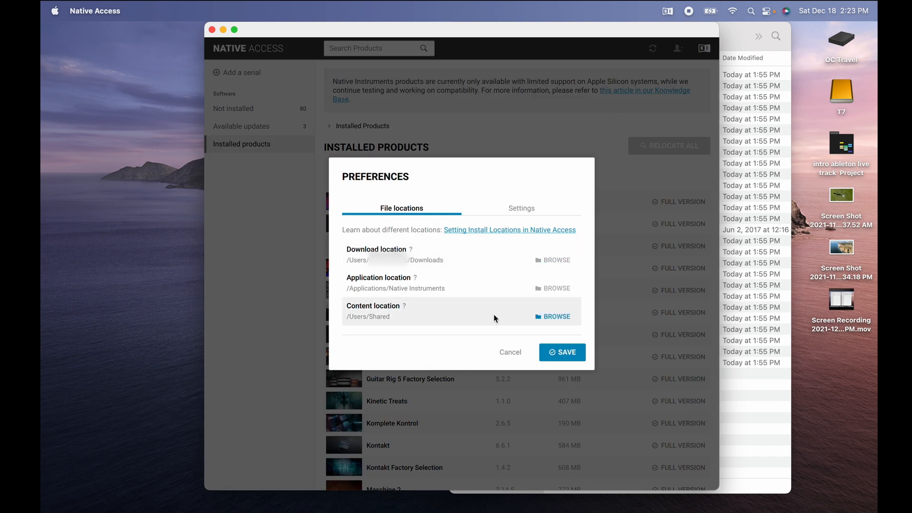
{"action": "left_click", "coordinate": [555, 317]}
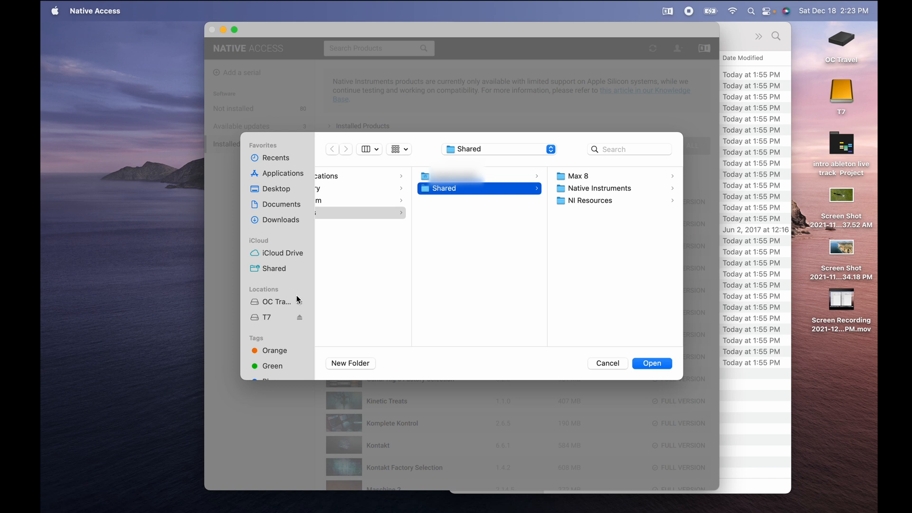
{"action": "left_click", "coordinate": [273, 317]}
{"action": "left_click", "coordinate": [653, 364]}
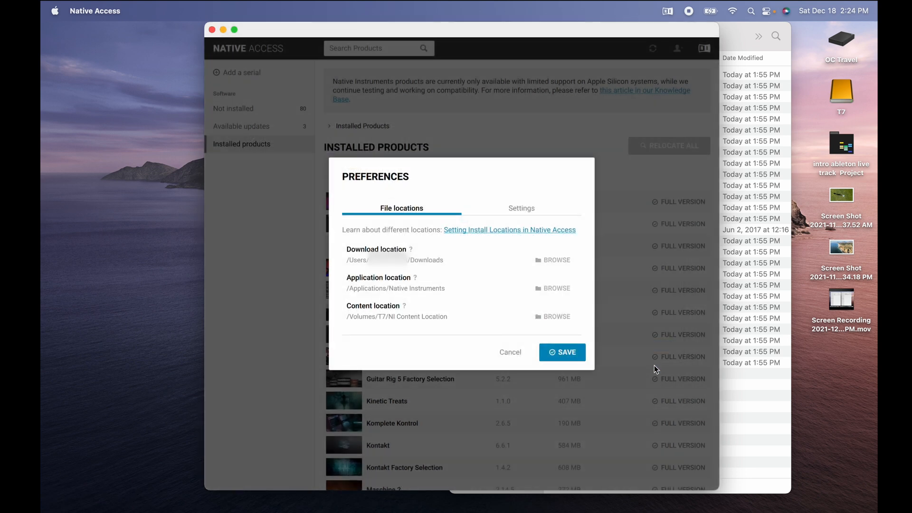
- Set the download location to the NI Download Location folder on T7 and save the preferences
{"action": "left_click", "coordinate": [551, 261]}
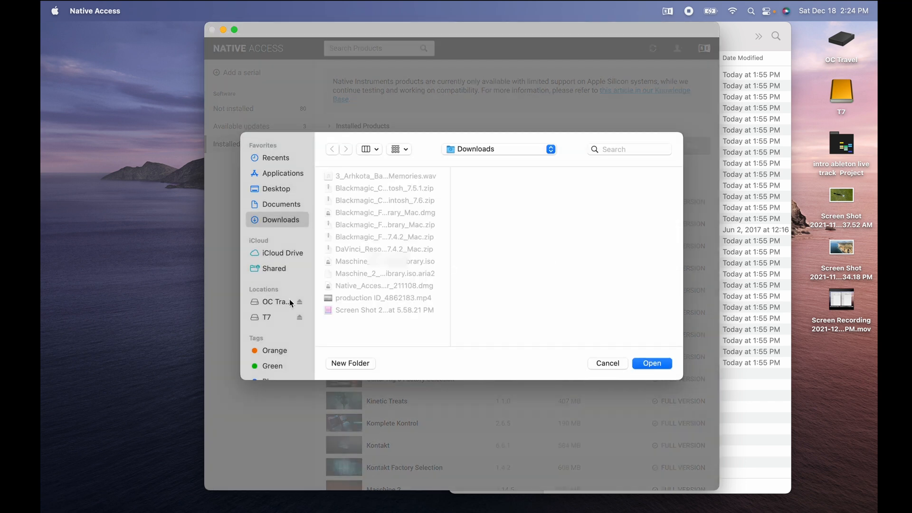
{"action": "left_click", "coordinate": [278, 317]}
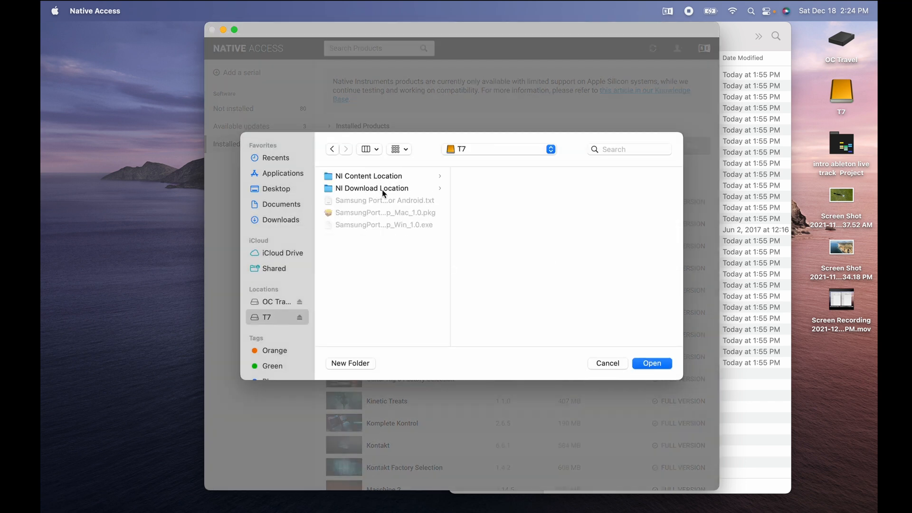
{"action": "left_click", "coordinate": [383, 190]}
{"action": "left_click", "coordinate": [656, 365]}
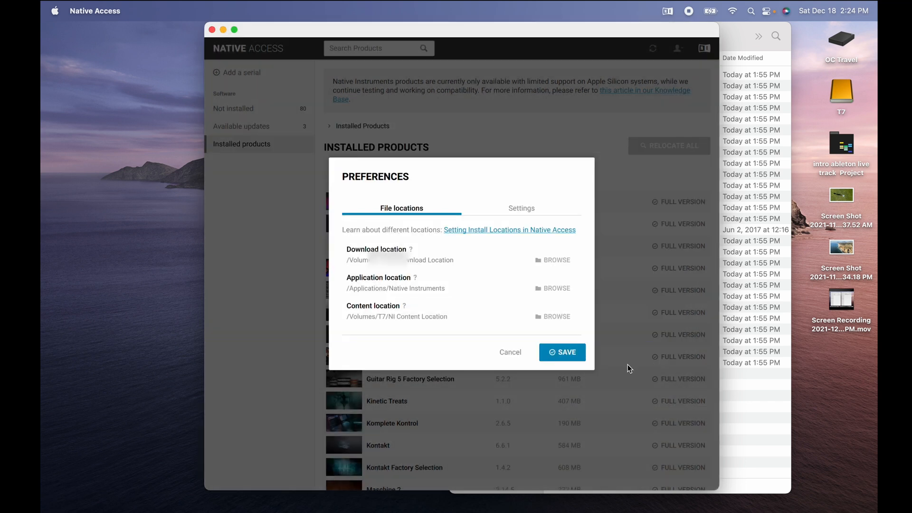
{"action": "left_click", "coordinate": [563, 352]}
- Review the download progress and the status of the installed products, and check the products not yet installed
{"action": "scroll", "coordinate": [572, 358], "scroll_direction": "down", "scroll_amount": 15}
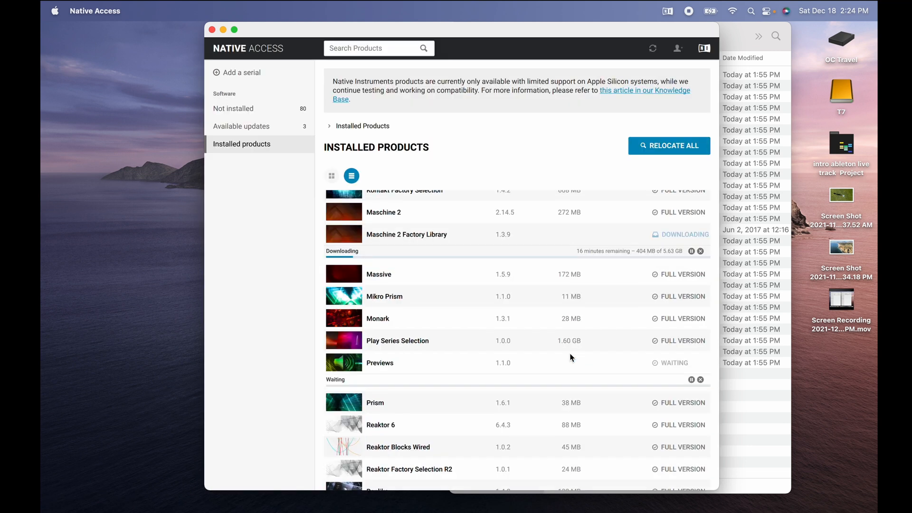
{"action": "scroll", "coordinate": [572, 357], "scroll_direction": "up", "scroll_amount": 15}
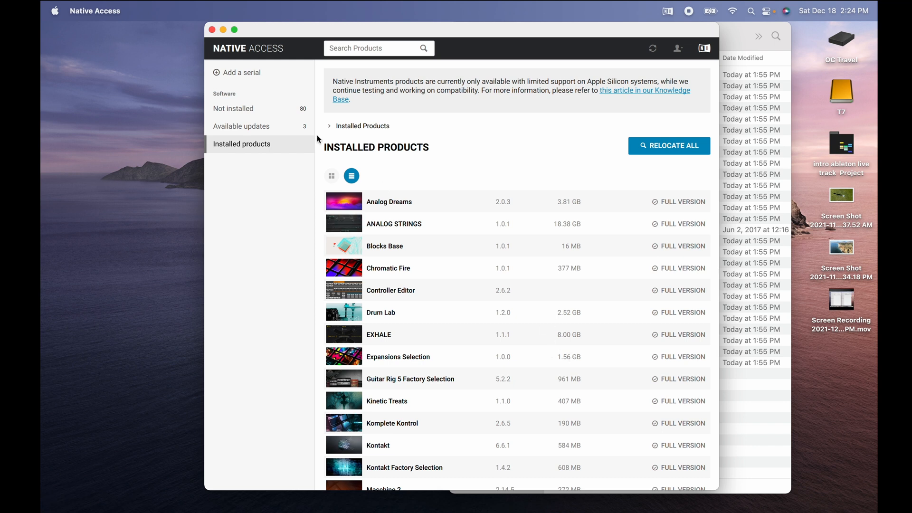
{"action": "left_click", "coordinate": [273, 115]}
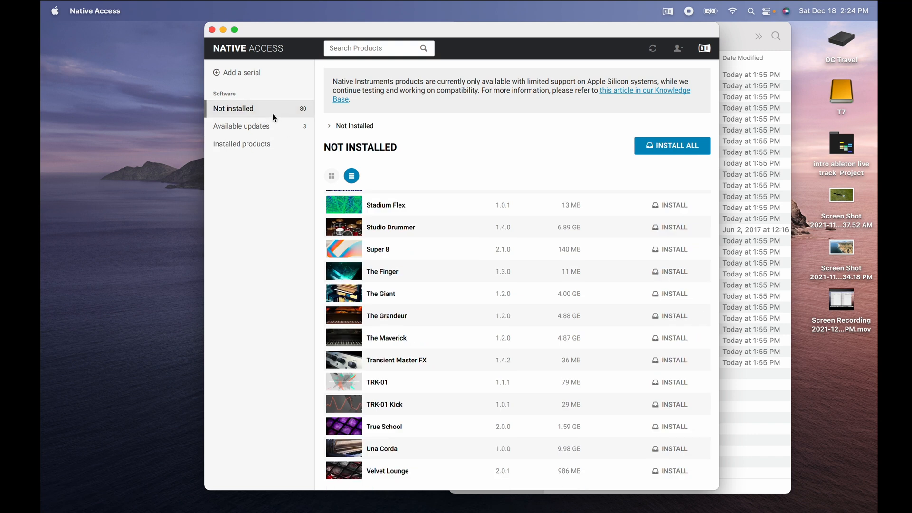
{"action": "left_click", "coordinate": [267, 149]}
{"action": "scroll", "coordinate": [532, 362], "scroll_direction": "down", "scroll_amount": 3}
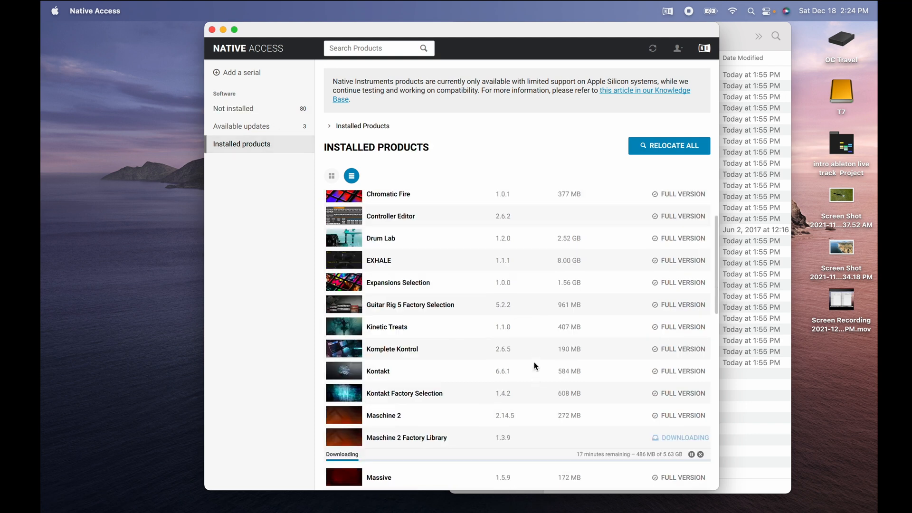
{"action": "scroll", "coordinate": [536, 366], "scroll_direction": "down", "scroll_amount": 20}
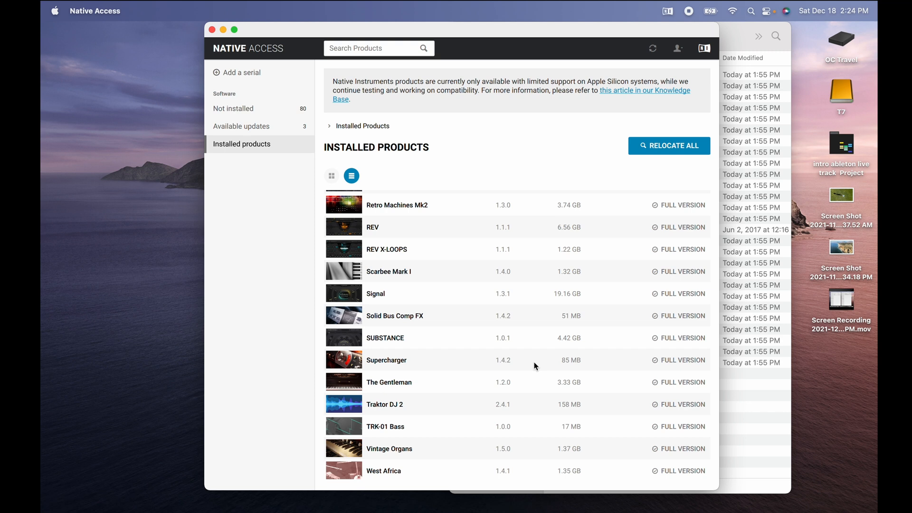
{"action": "scroll", "coordinate": [534, 363], "scroll_direction": "up", "scroll_amount": 3}
{"action": "scroll", "coordinate": [534, 363], "scroll_direction": "up", "scroll_amount": 15}
- Check the download, application and content locations in the preferences, and leave them without saving
{"action": "left_click", "coordinate": [678, 48]}
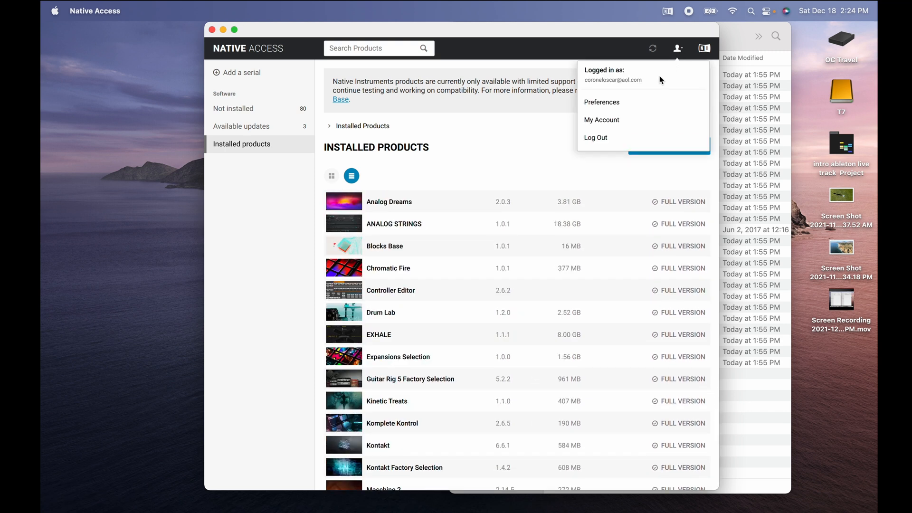
{"action": "left_click", "coordinate": [612, 98]}
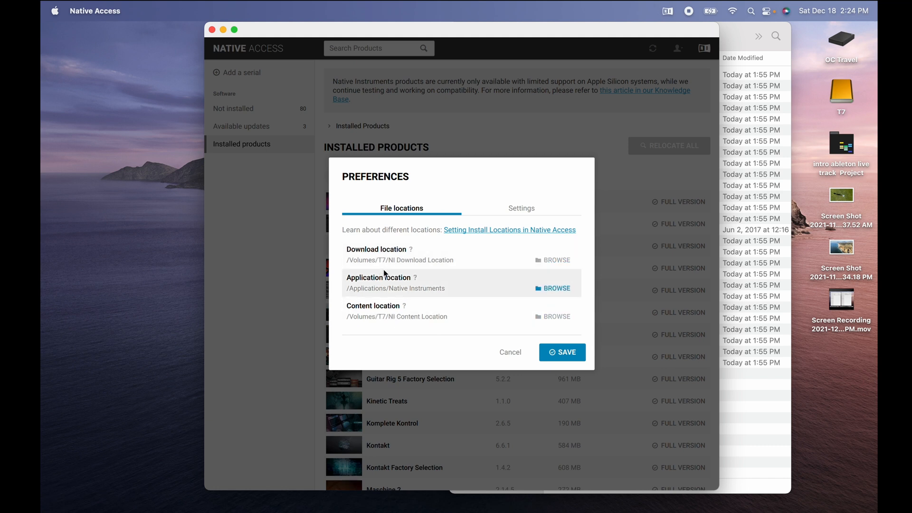
{"action": "left_click", "coordinate": [511, 352]}
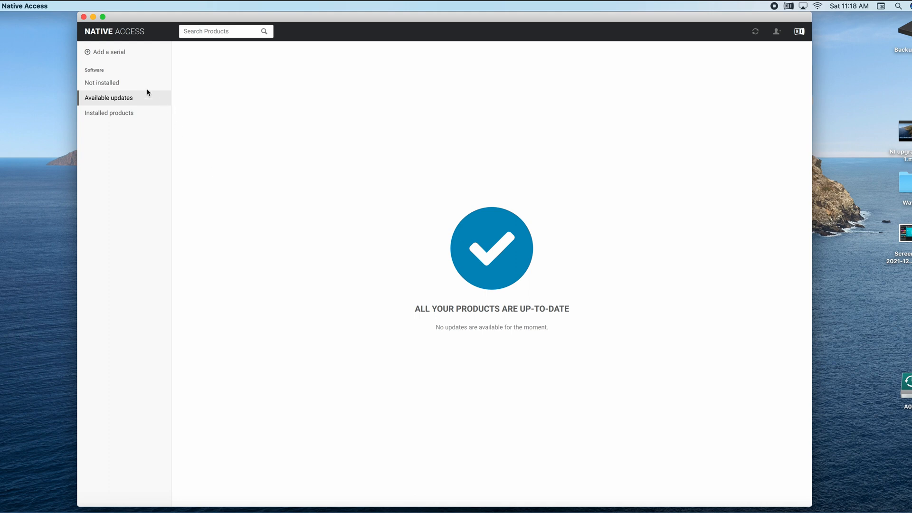
- On the other computer, review the products not installed, the available updates and the status of the installed products
{"action": "left_click", "coordinate": [126, 84]}
{"action": "left_click", "coordinate": [121, 99]}
{"action": "left_click", "coordinate": [126, 86]}
{"action": "left_click", "coordinate": [126, 86]}
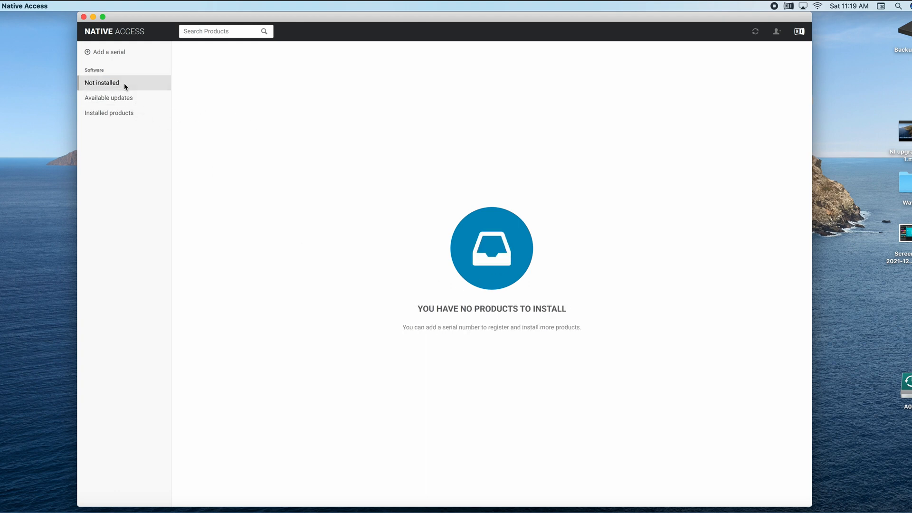
{"action": "left_click", "coordinate": [142, 114]}
{"action": "scroll", "coordinate": [367, 257], "scroll_direction": "down", "scroll_amount": 5}
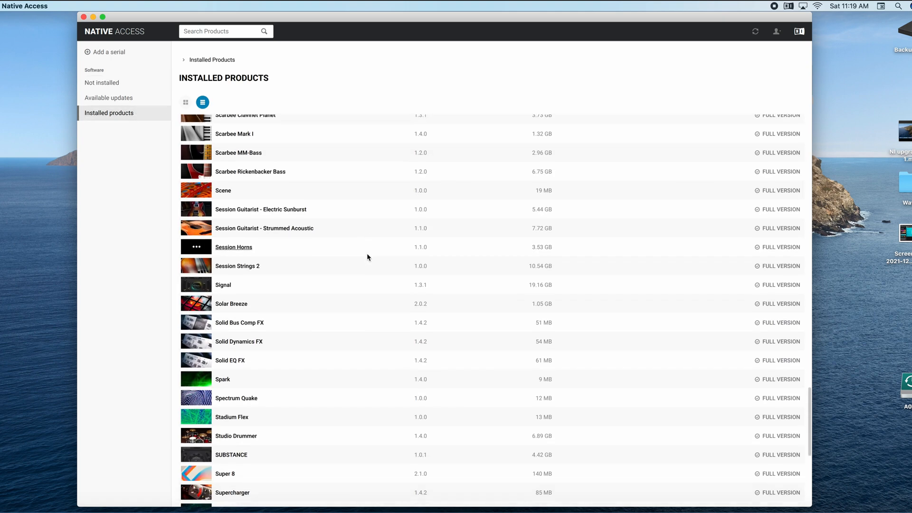
{"action": "scroll", "coordinate": [368, 257], "scroll_direction": "down", "scroll_amount": 3}
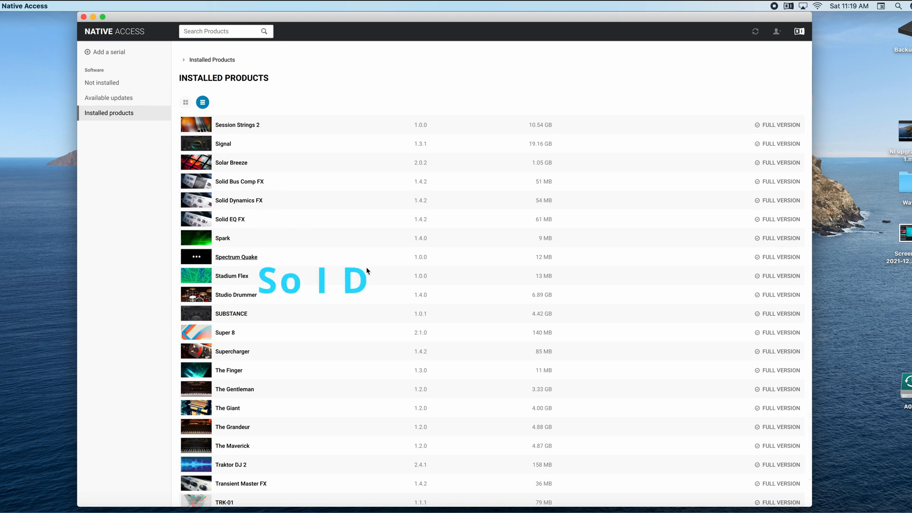
{"action": "scroll", "coordinate": [332, 317], "scroll_direction": "down", "scroll_amount": 1}
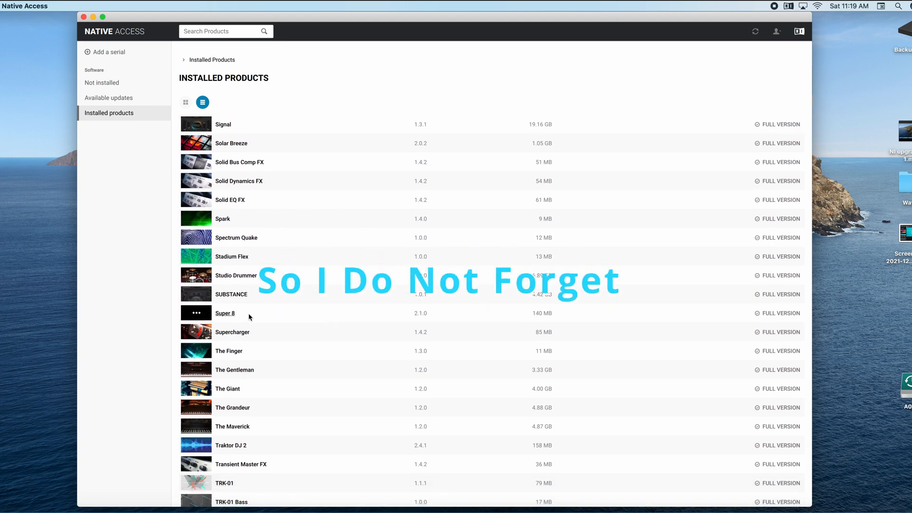